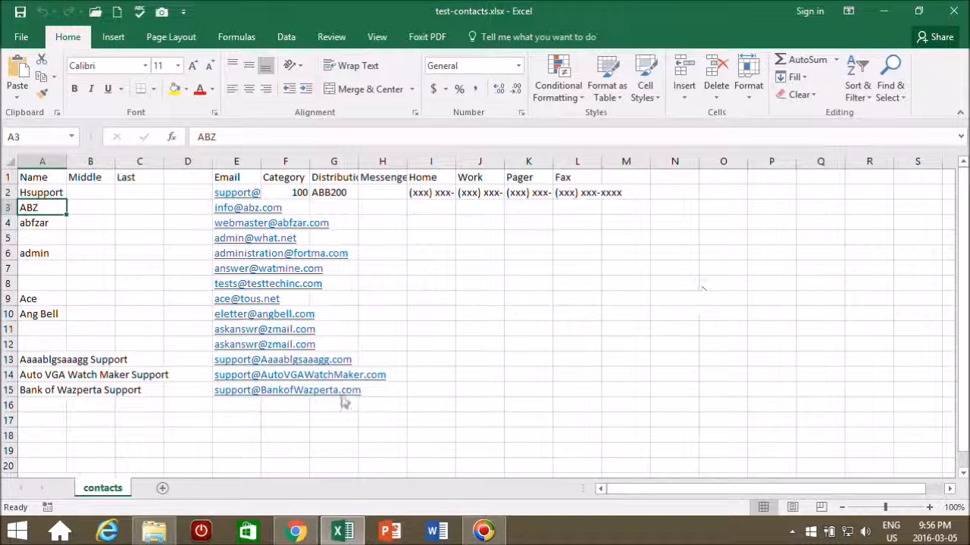
# Rename the contacts worksheet as "test contacts".
pyautogui.rightClick(111, 491)
pyautogui.click(147, 347)
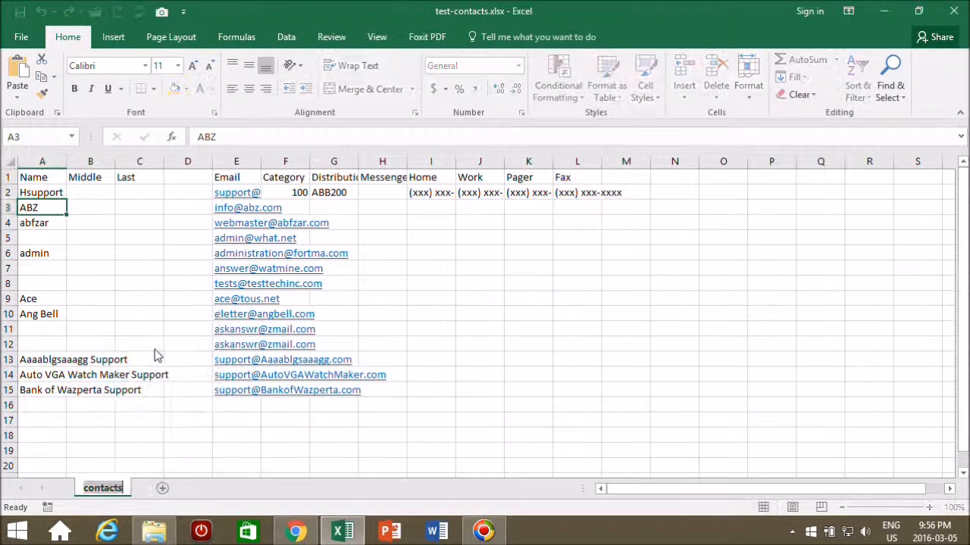
pyautogui.press('Home')
pyautogui.write('test')
pyautogui.press('Return')
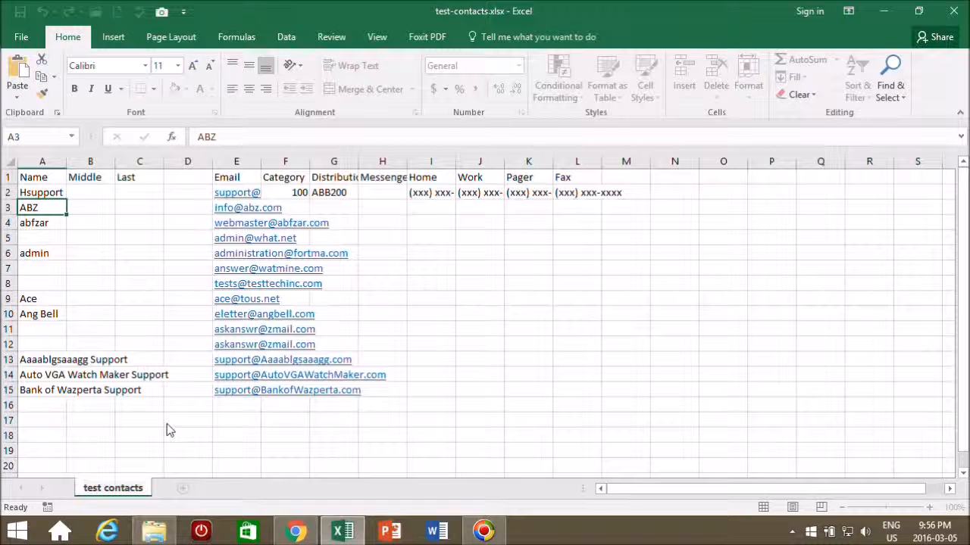
pyautogui.click(217, 438)
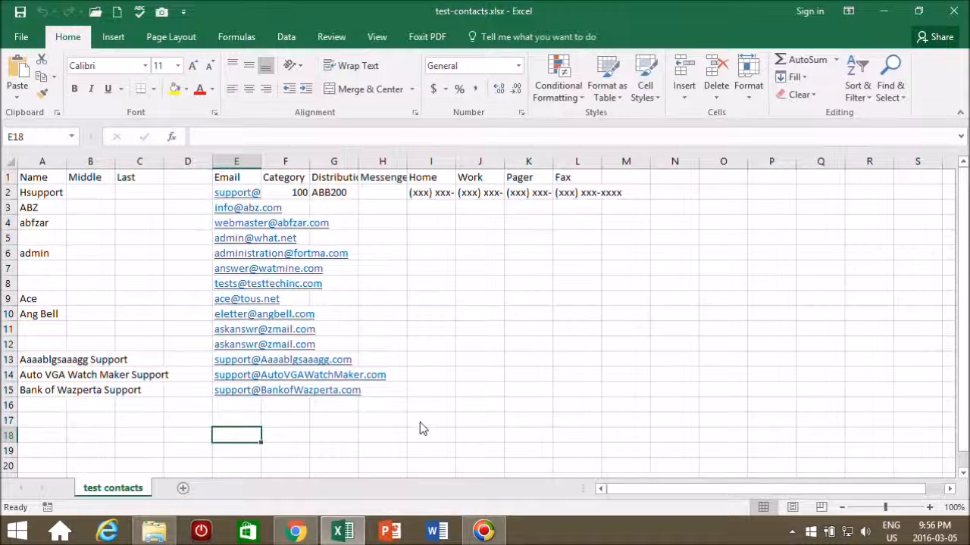
# Widen the Name column (A) and set its column width to 19.
pyautogui.click(45, 163)
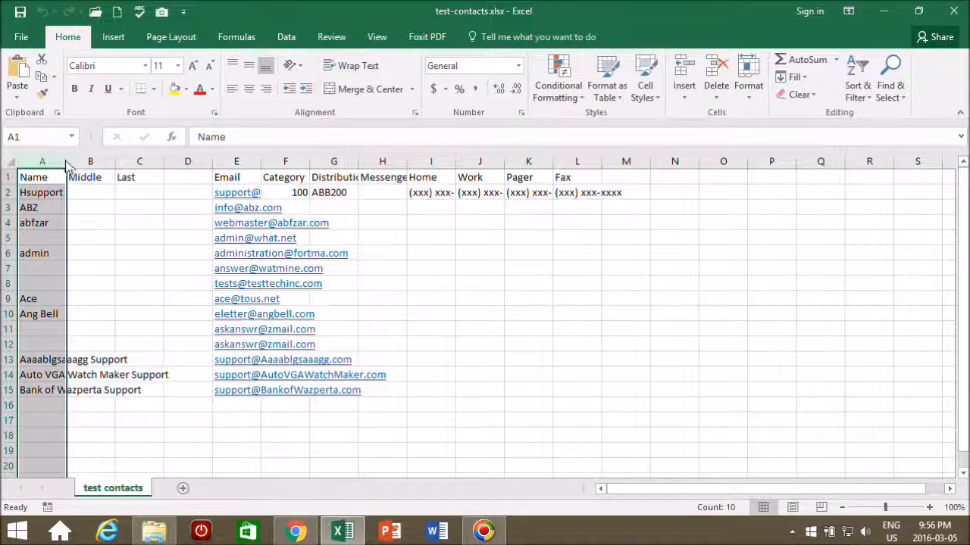
pyautogui.moveTo(67, 163); pyautogui.dragTo(94, 166)
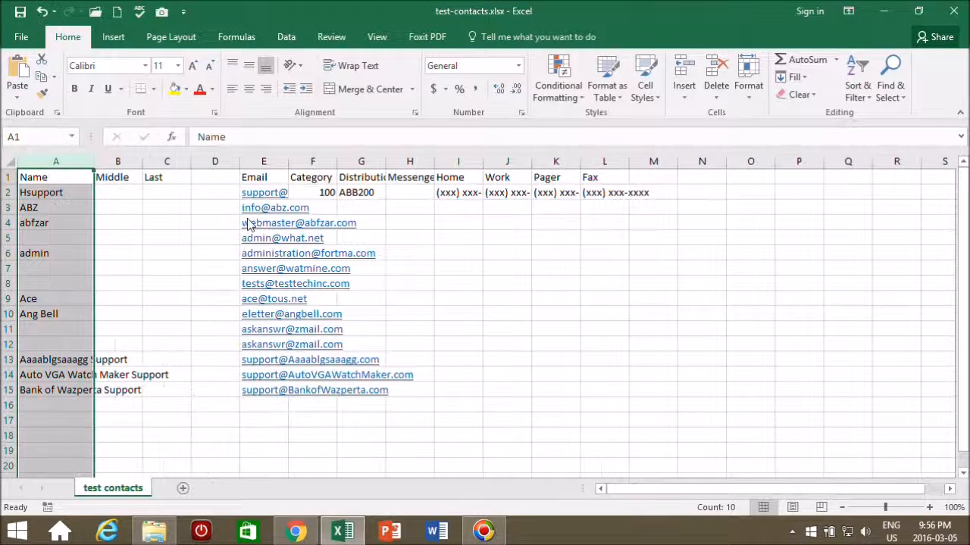
pyautogui.rightClick(61, 166)
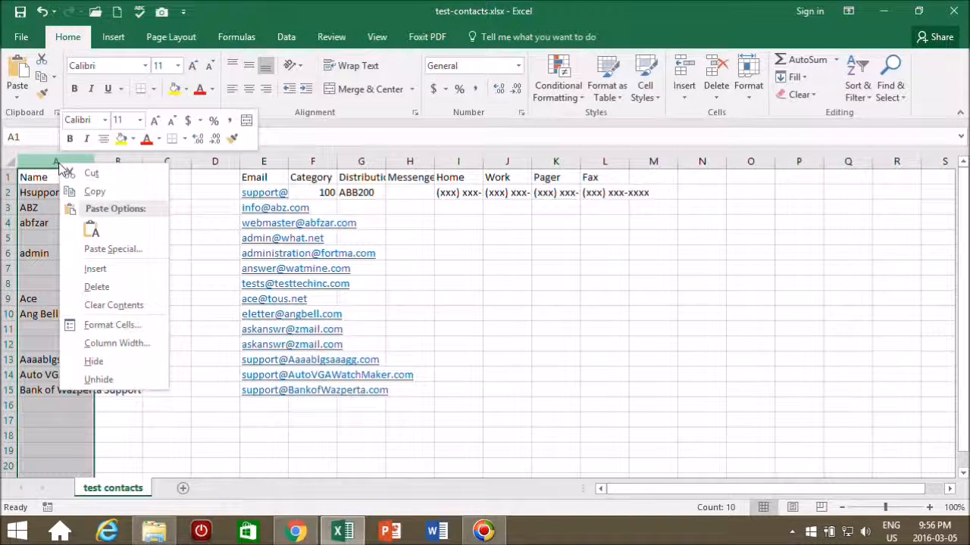
pyautogui.click(90, 345)
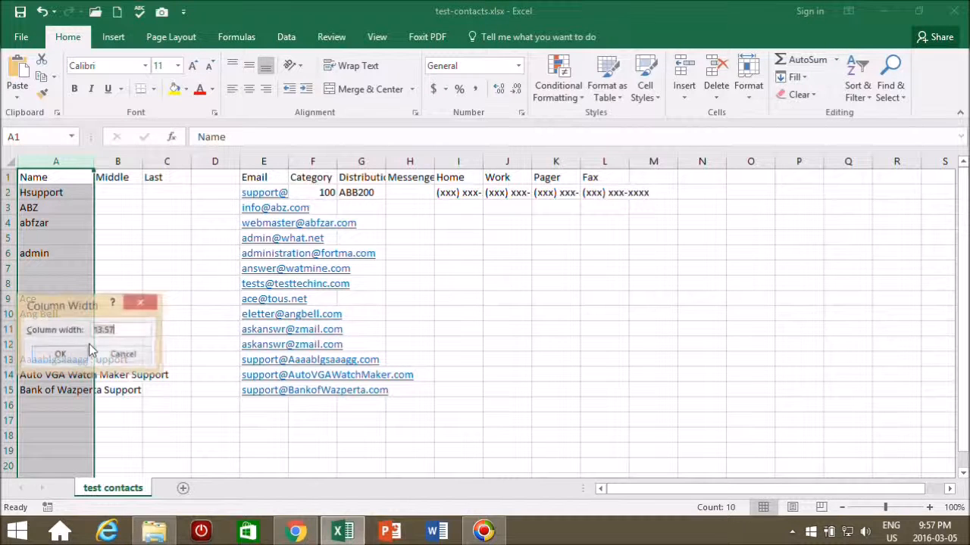
pyautogui.write('19')
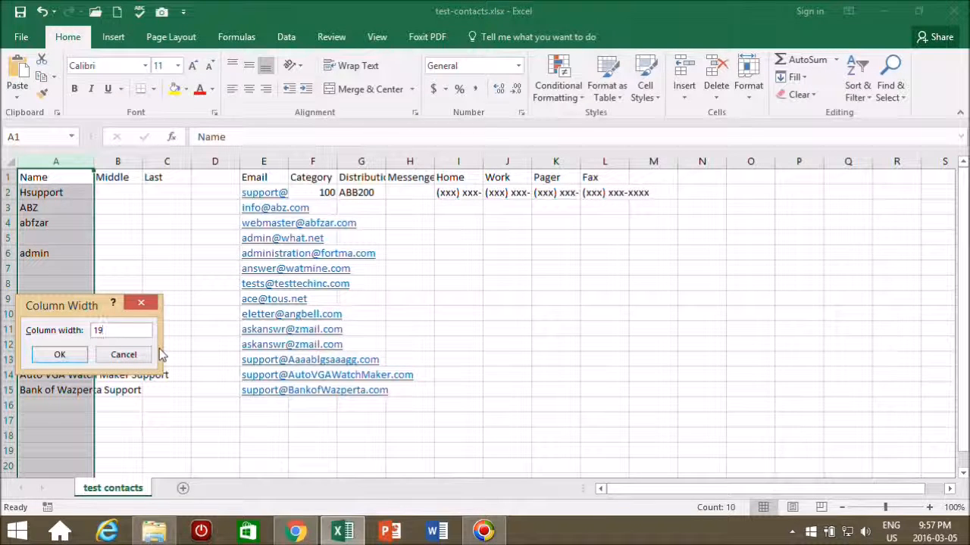
pyautogui.click(62, 354)
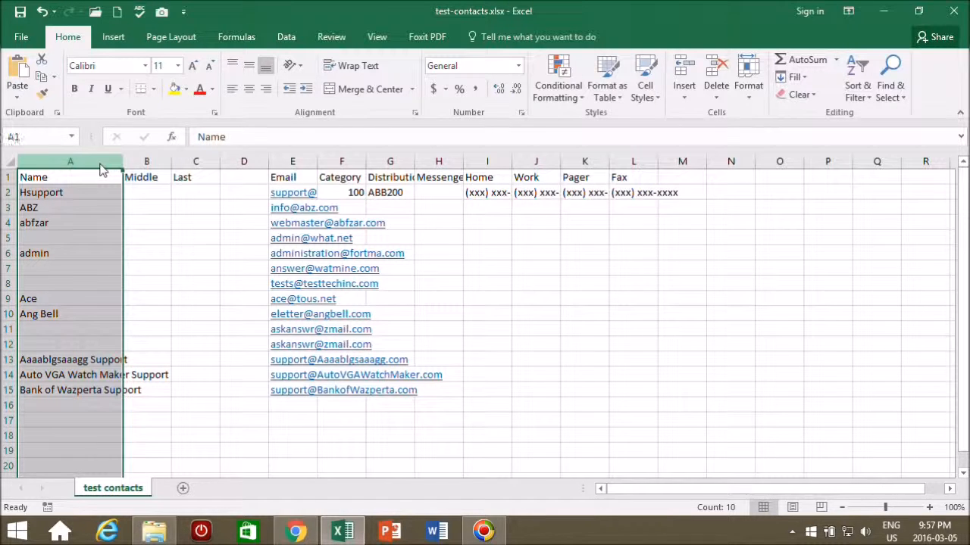
# Wrap the text in the Name column (A) and set its column width to 18.
pyautogui.click(355, 68)
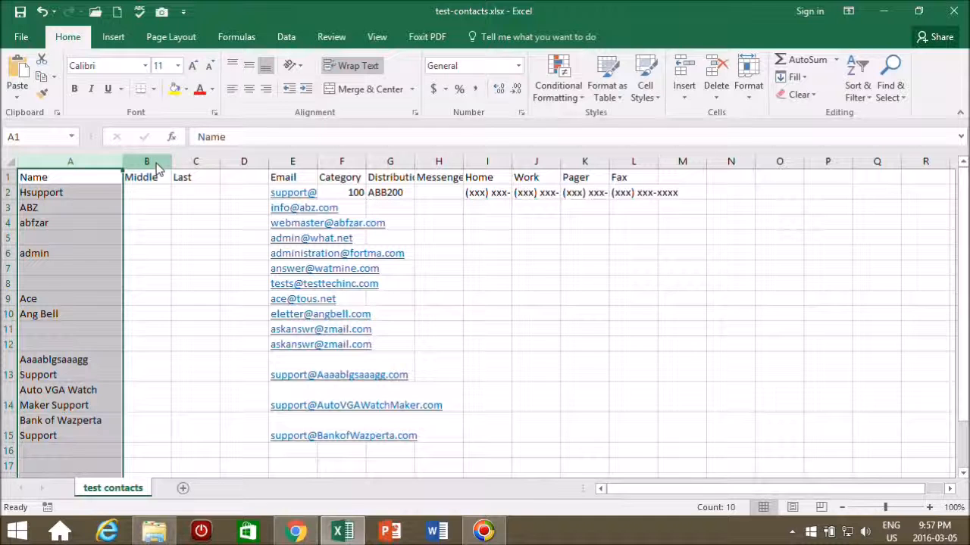
pyautogui.rightClick(84, 161)
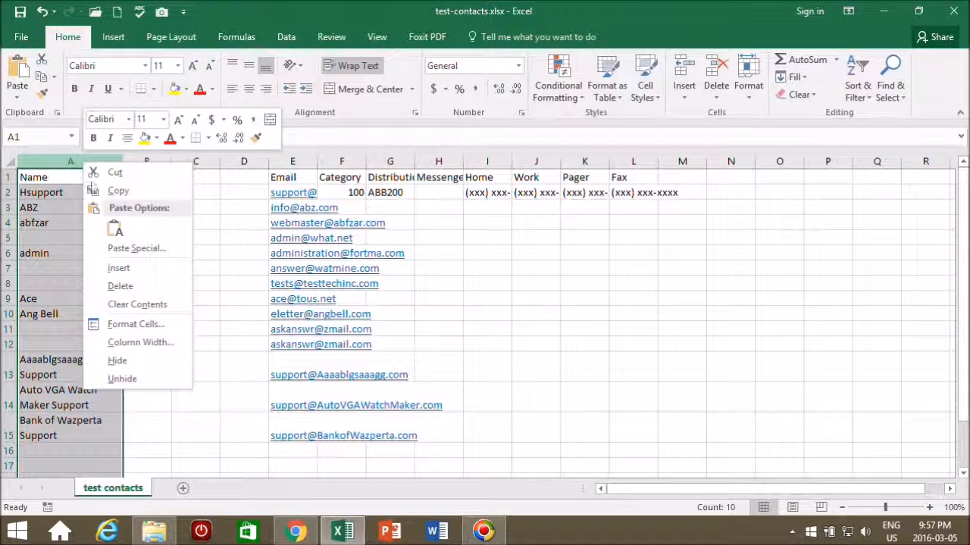
pyautogui.click(141, 343)
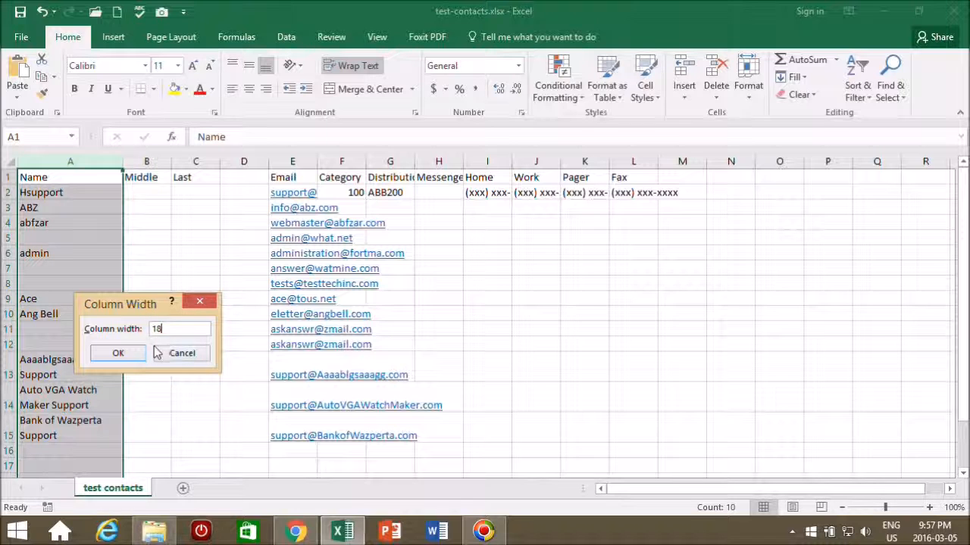
pyautogui.click(119, 353)
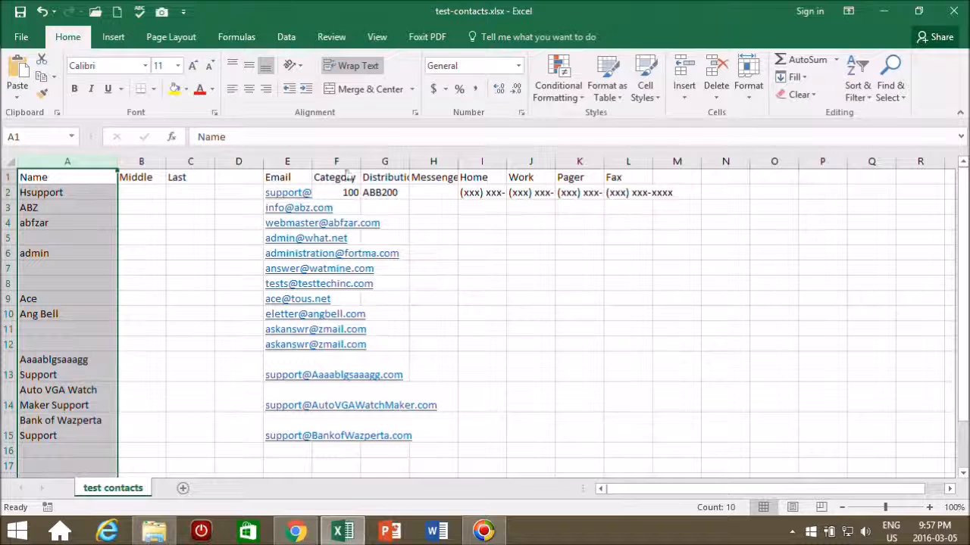
# AutoFit the width of the Email column (E) to its contents.
pyautogui.click(307, 162)
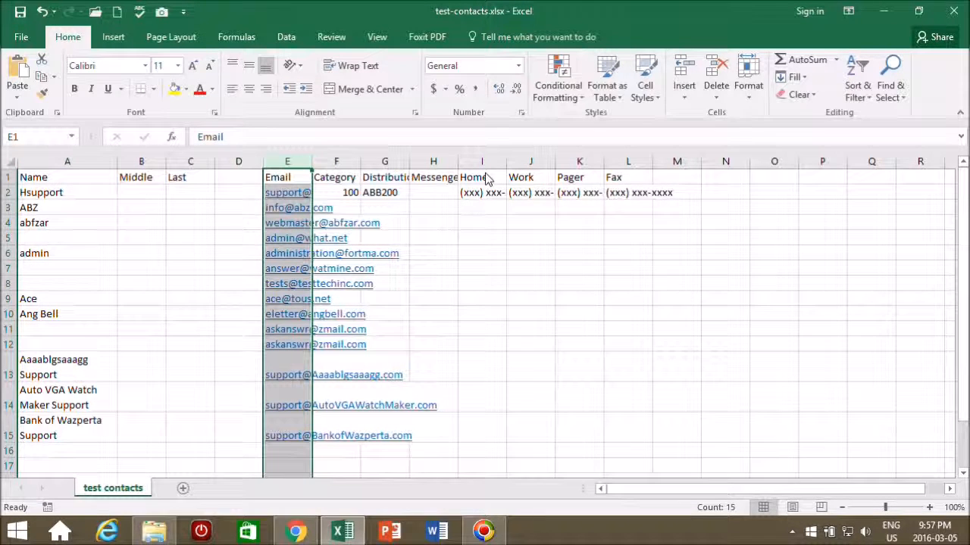
pyautogui.click(748, 77)
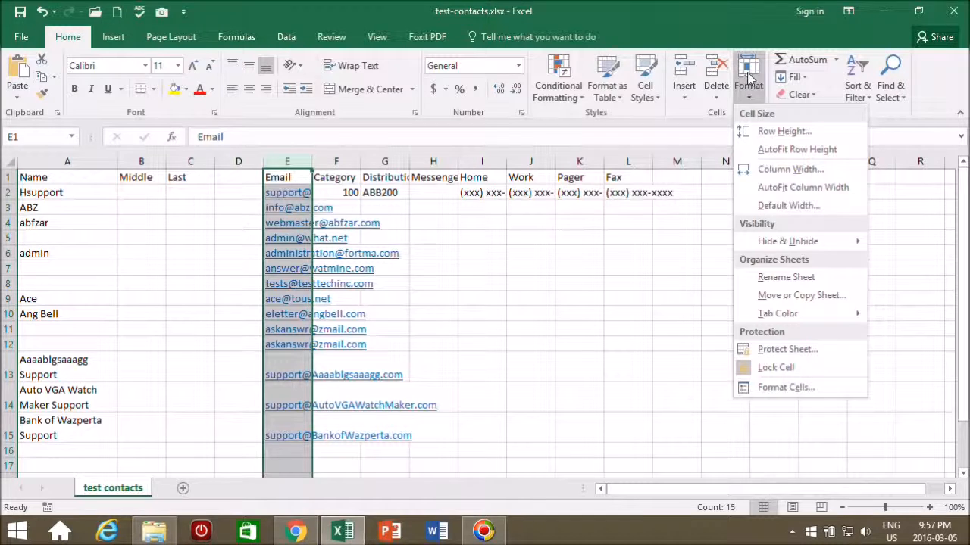
pyautogui.click(801, 187)
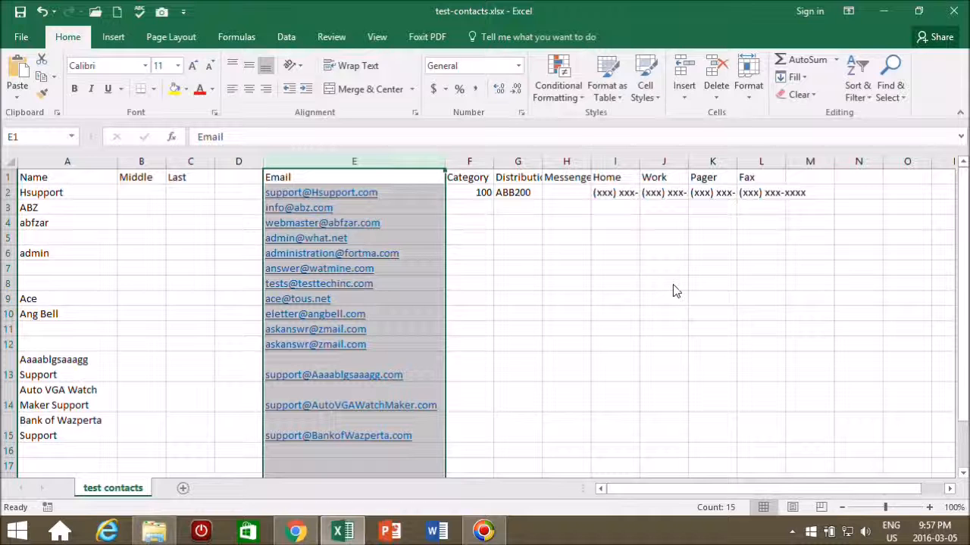
# AutoFit the widths of columns F through L, from Category to Fax.
pyautogui.click(476, 182)
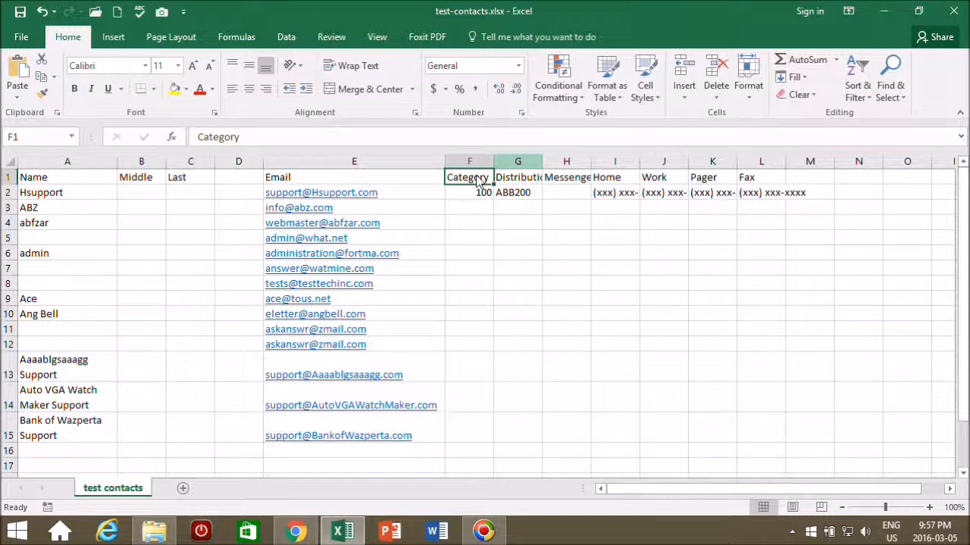
pyautogui.click(453, 163)
pyautogui.moveTo(453, 163); pyautogui.dragTo(761, 164)
pyautogui.click(753, 70)
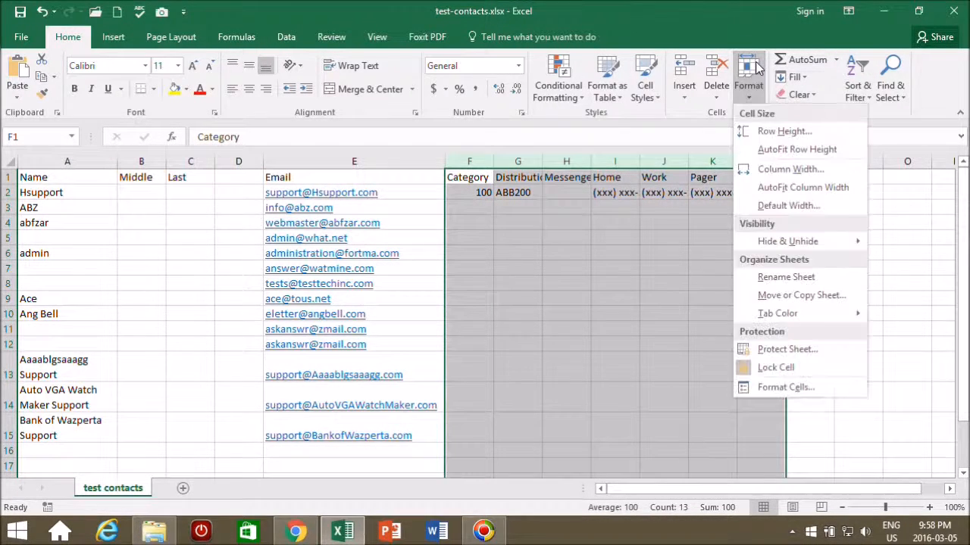
pyautogui.click(801, 185)
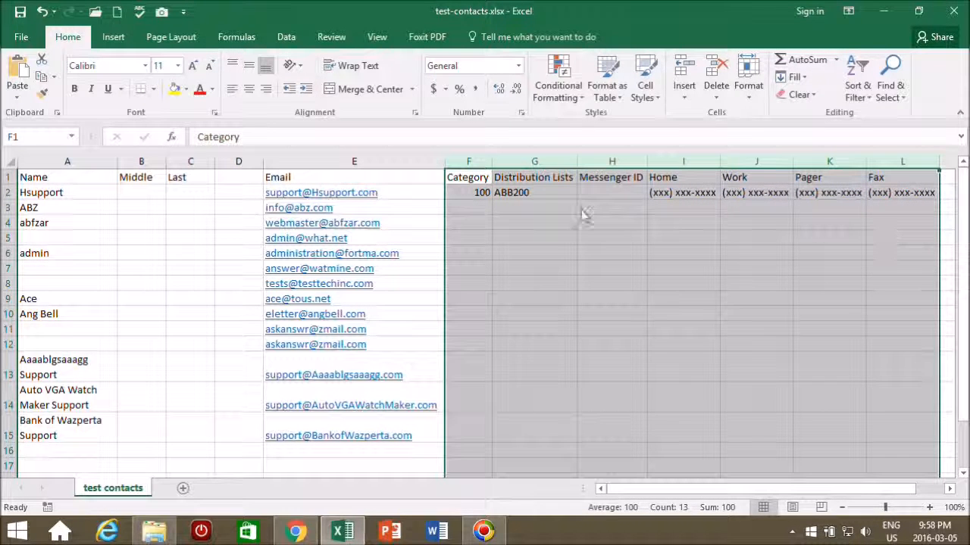
# Try deleting only the empty header cell D1, and undo that deletion.
pyautogui.click(240, 162)
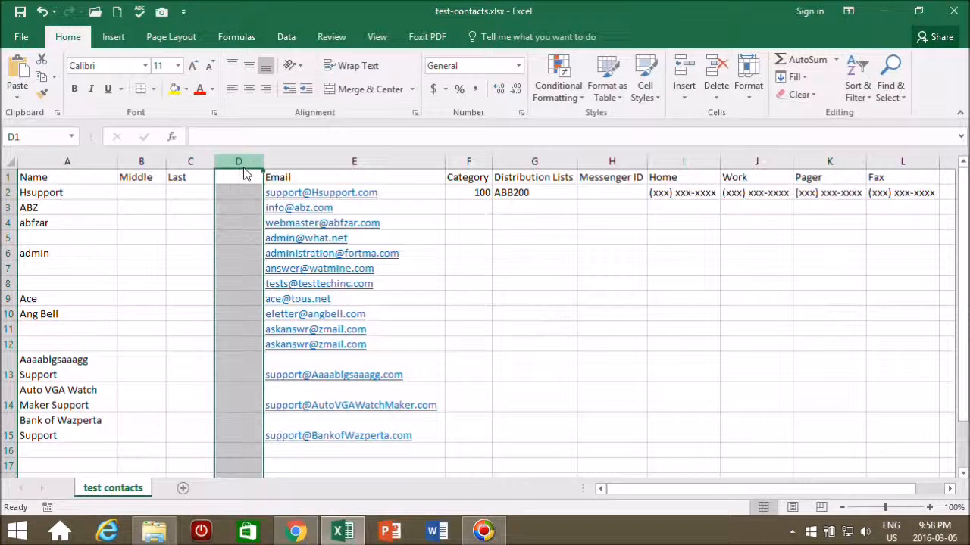
pyautogui.click(242, 180)
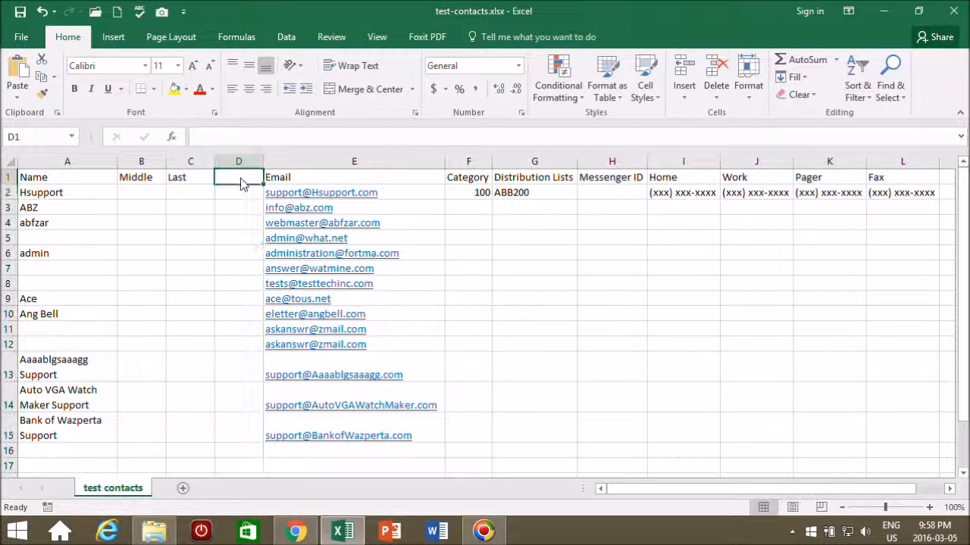
pyautogui.click(712, 70)
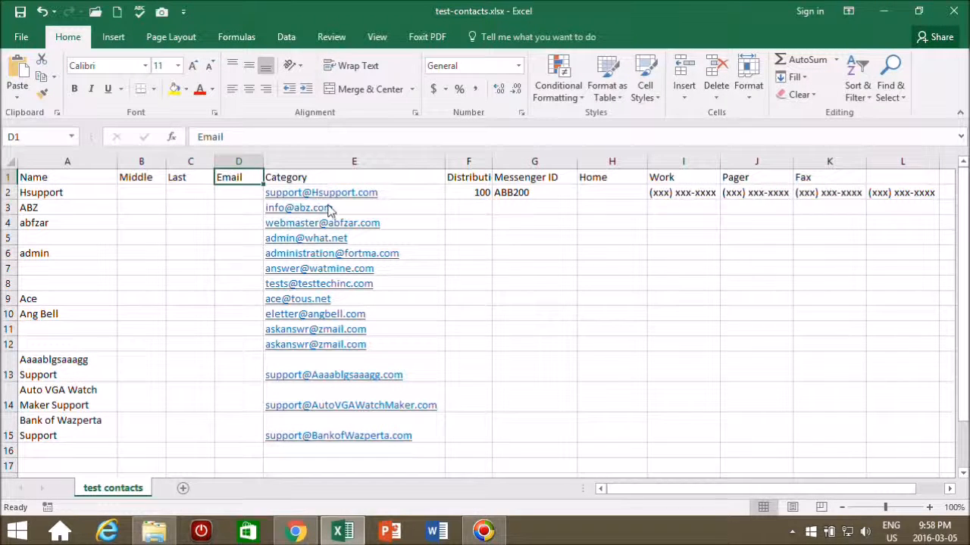
pyautogui.click(42, 12)
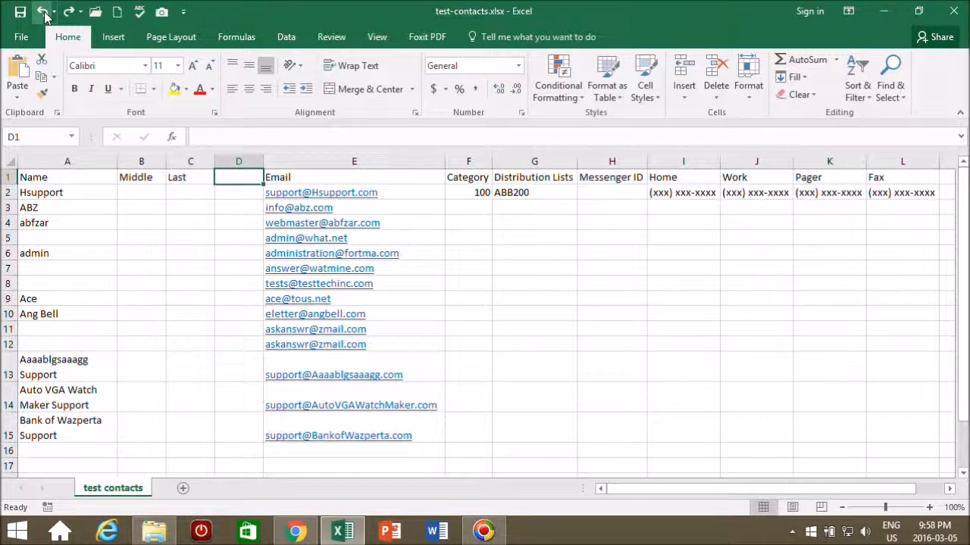
# Delete the entire empty column D between Last and Email.
pyautogui.click(244, 165)
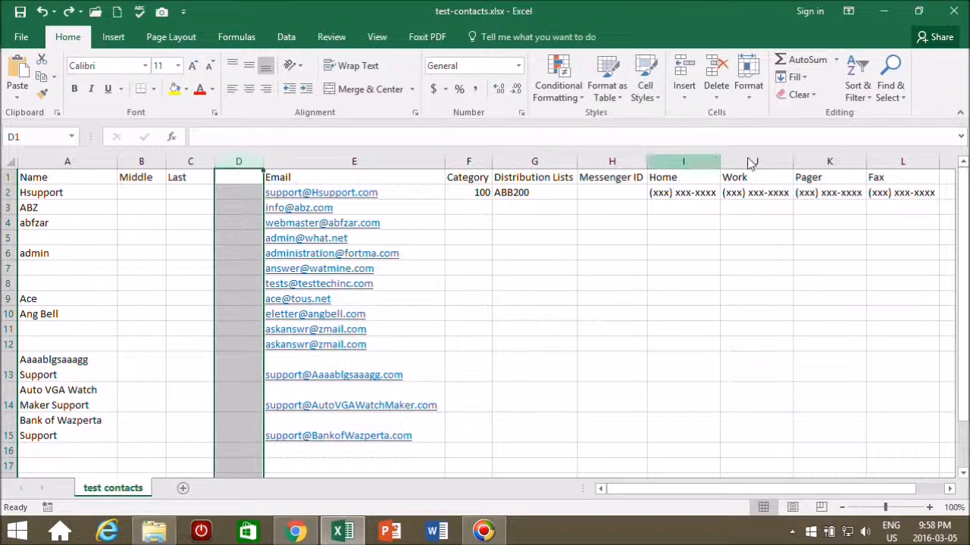
pyautogui.click(713, 72)
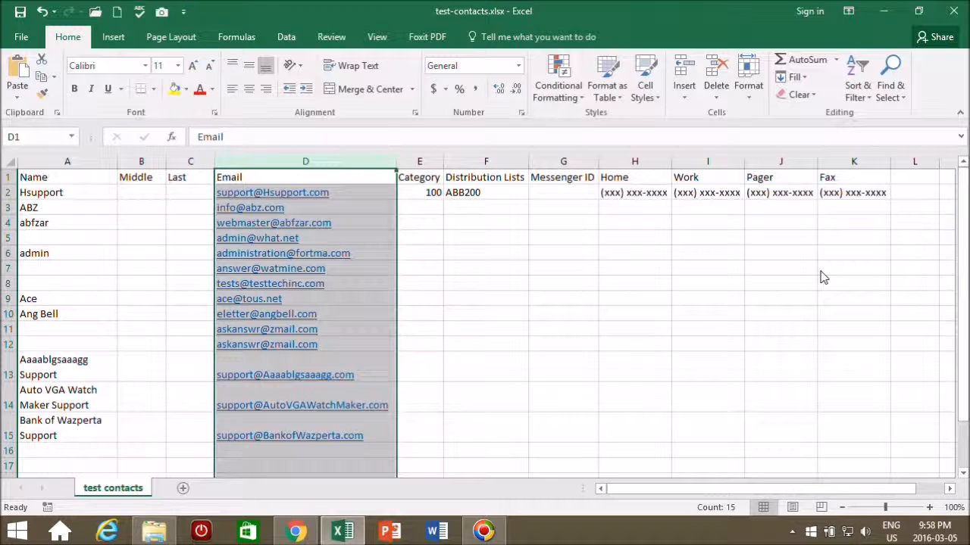
# Fill the row 2 values from Category to Fax (E2:K2) down through row 15 as a series.
pyautogui.click(416, 197)
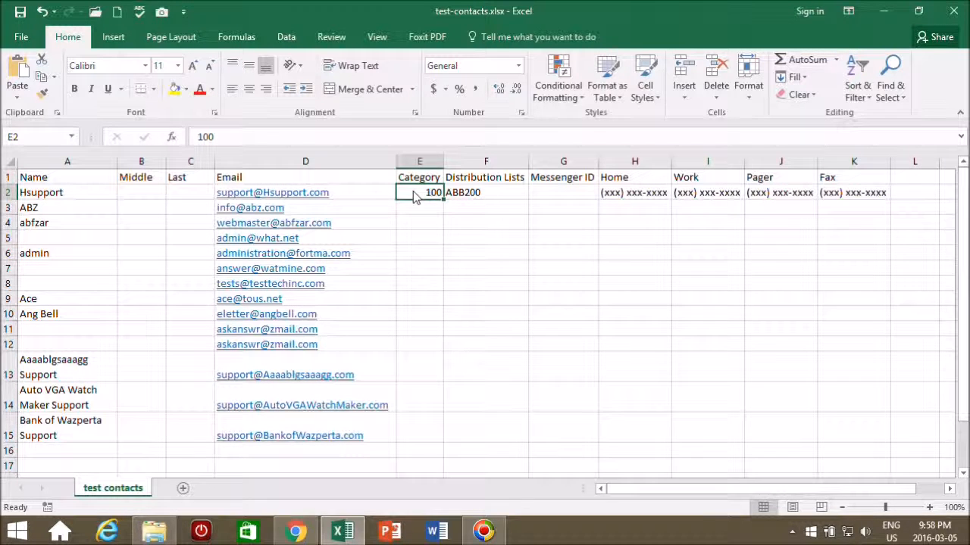
pyautogui.moveTo(415, 197); pyautogui.dragTo(864, 194)
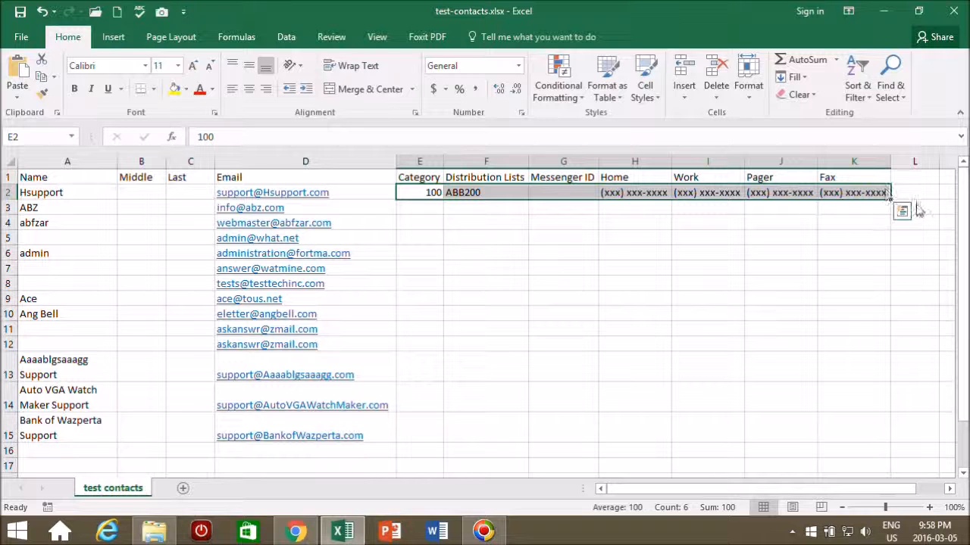
pyautogui.moveTo(890, 200); pyautogui.dragTo(898, 439)
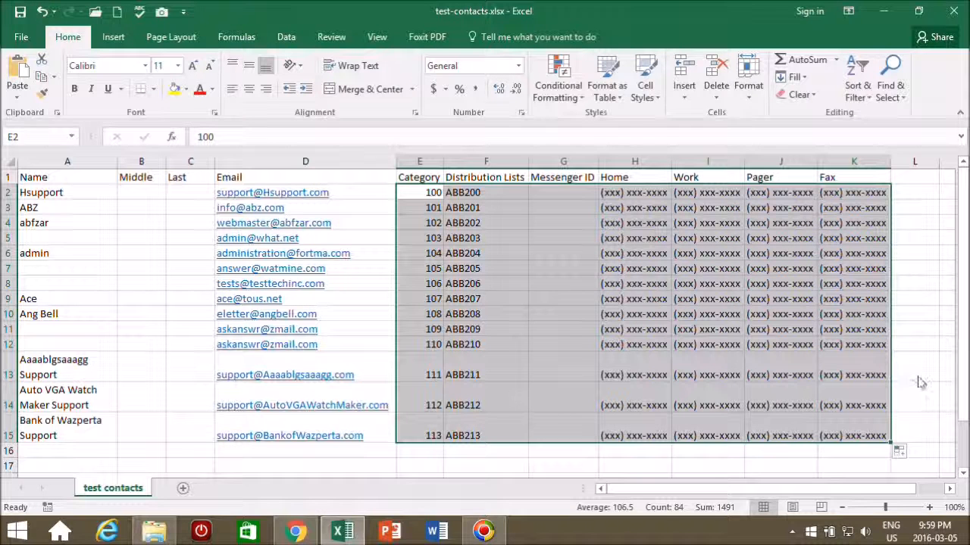
# Switch the fill of E2:K15 to Copy Cells, and return it to Fill Series.
pyautogui.click(901, 452)
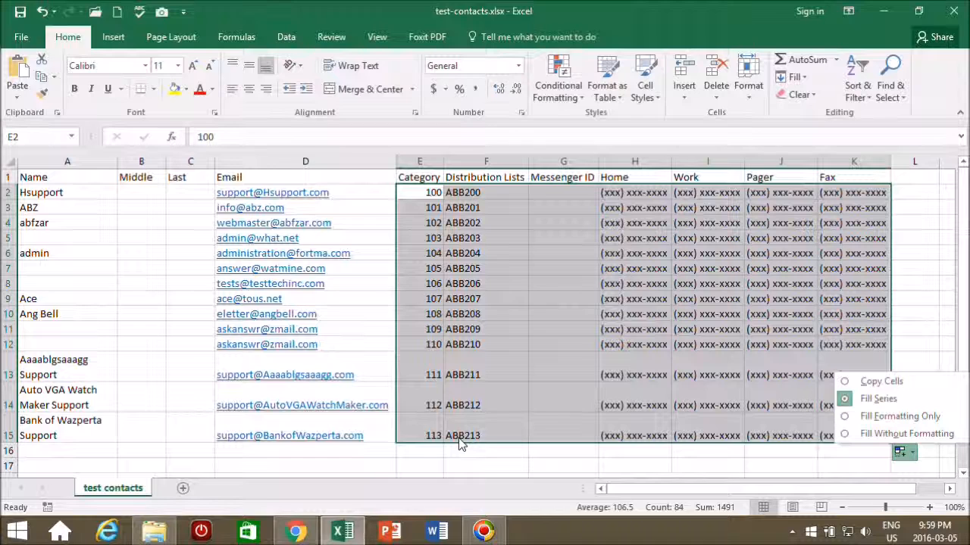
pyautogui.click(879, 382)
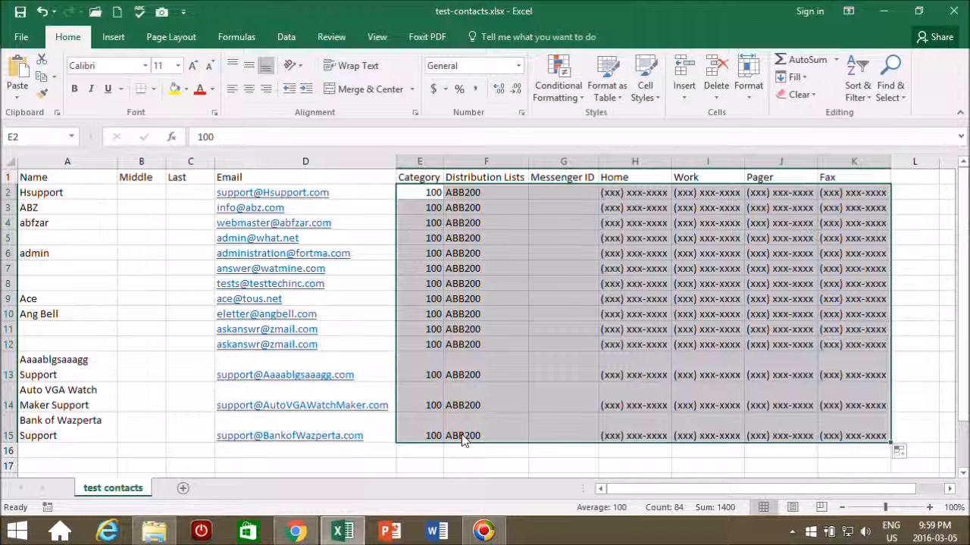
pyautogui.click(901, 454)
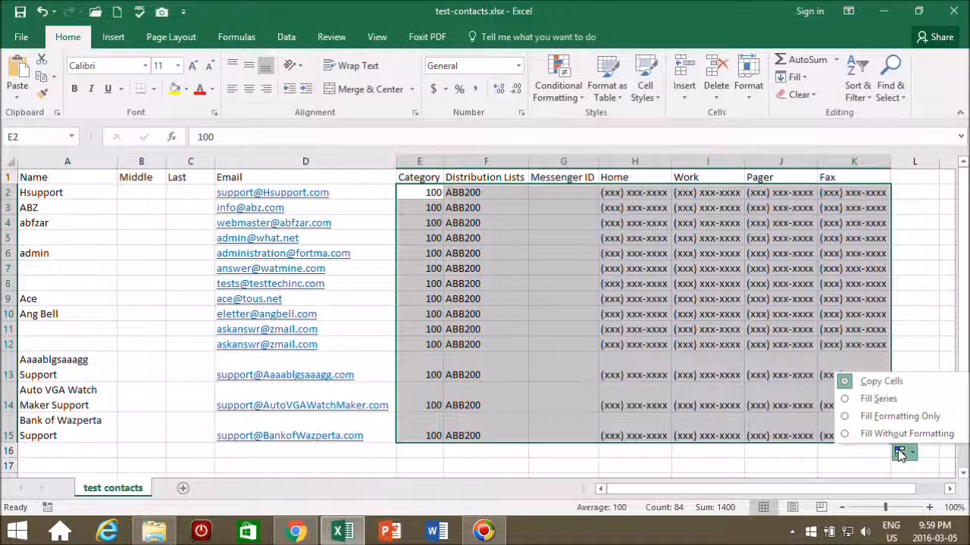
pyautogui.click(847, 401)
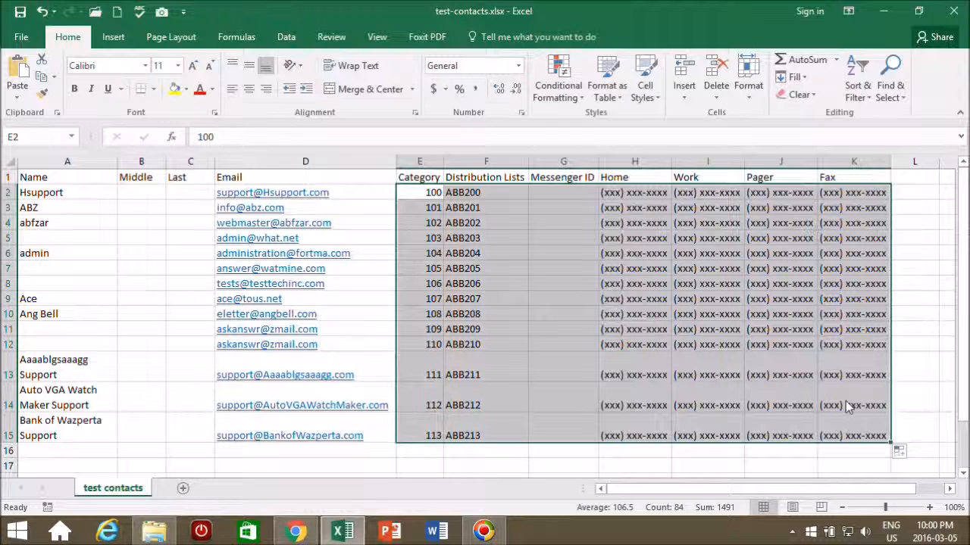
# Change the fill of E2:K15 to Fill Formatting Only.
pyautogui.click(901, 451)
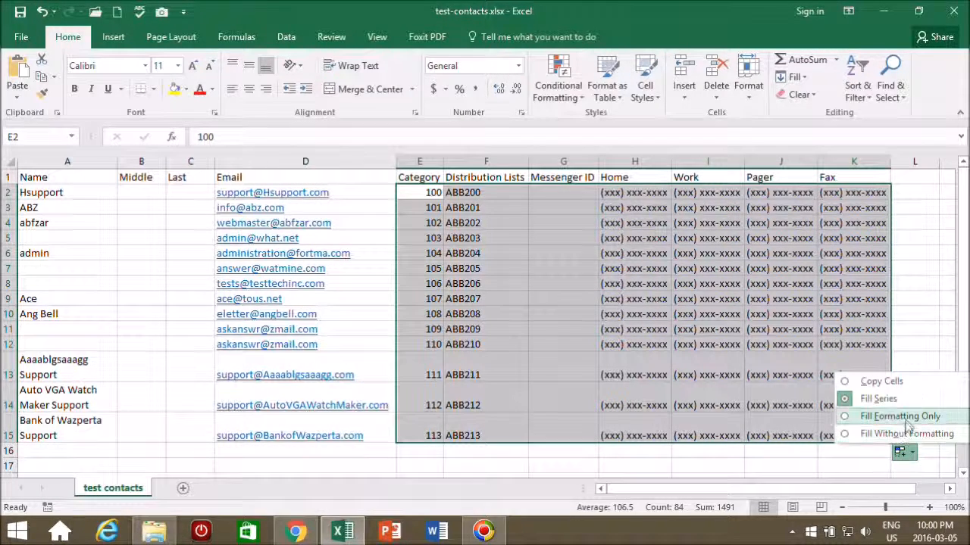
pyautogui.click(844, 416)
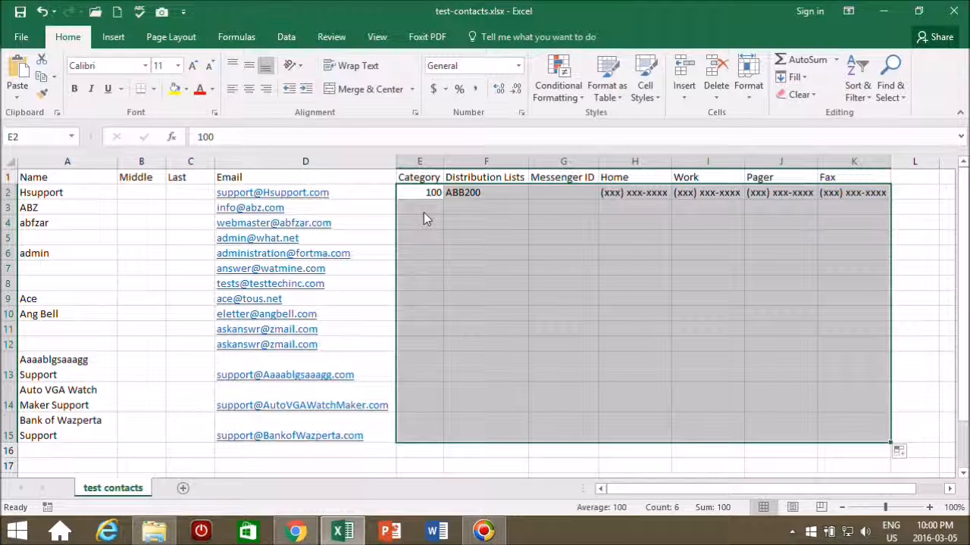
# Change the fill of E2:K15 to Fill Without Formatting.
pyautogui.click(901, 453)
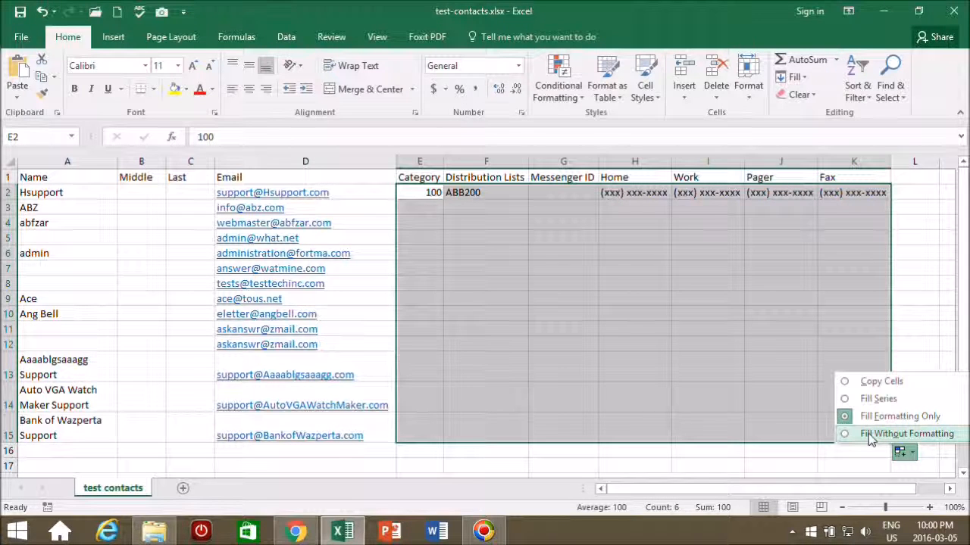
pyautogui.click(868, 433)
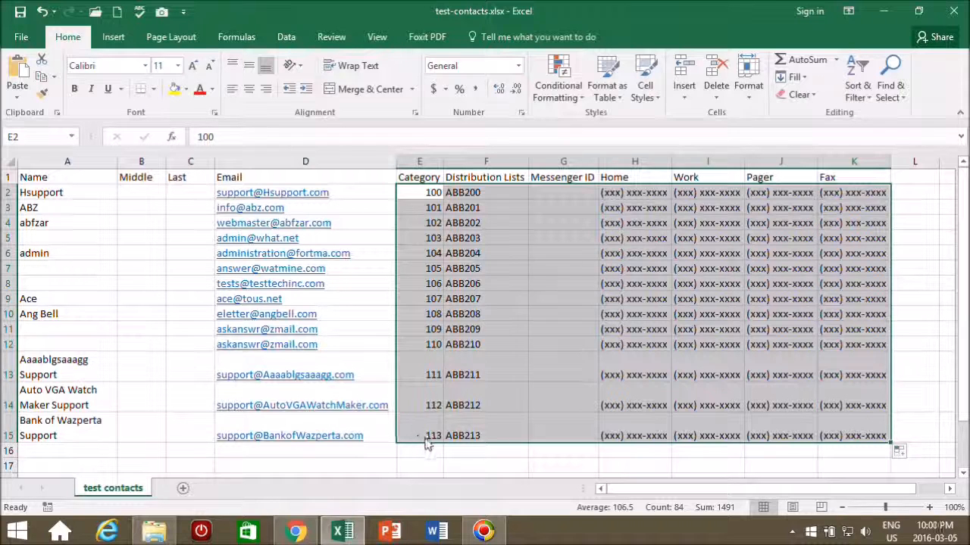
pyautogui.click(901, 452)
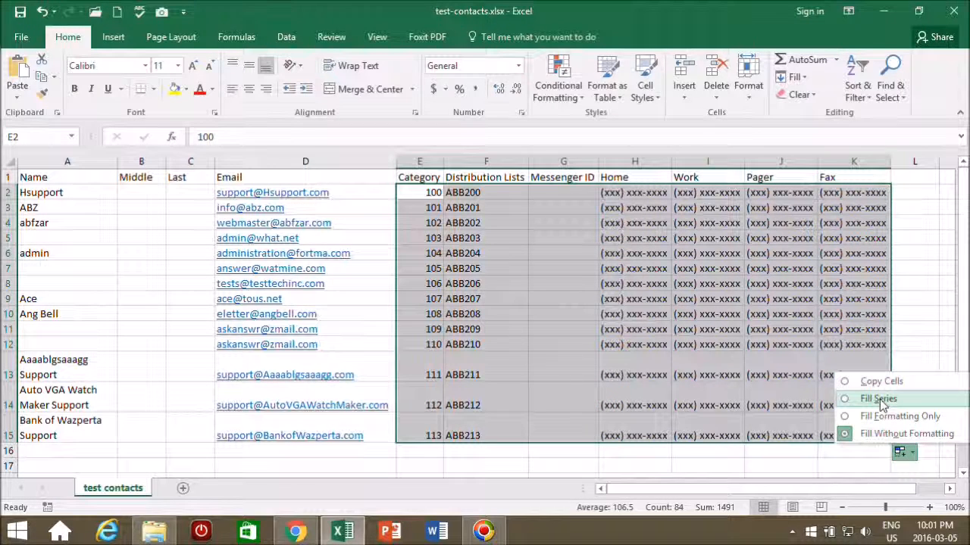
pyautogui.click(883, 440)
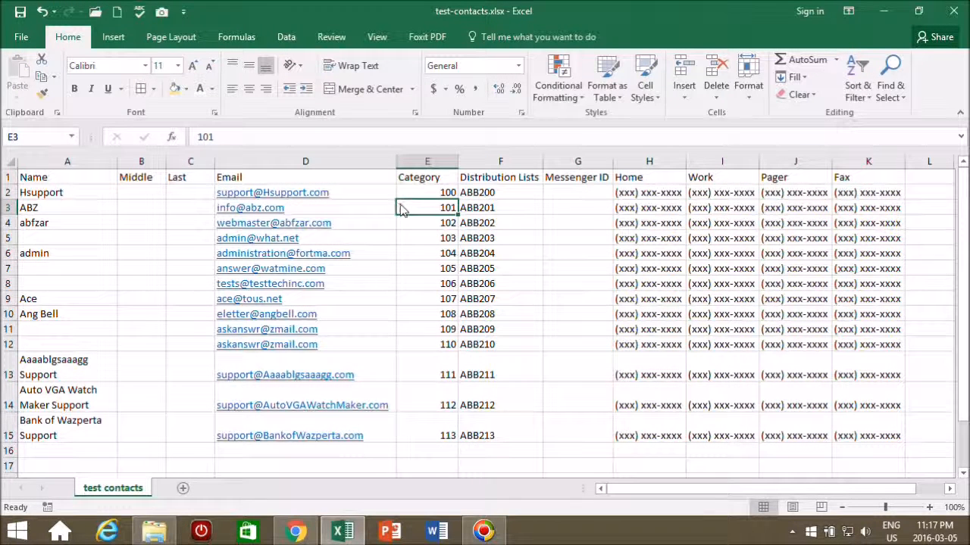
# Delete the filled cells E3:K15 below the first contact's row.
pyautogui.moveTo(401, 210); pyautogui.dragTo(890, 435)
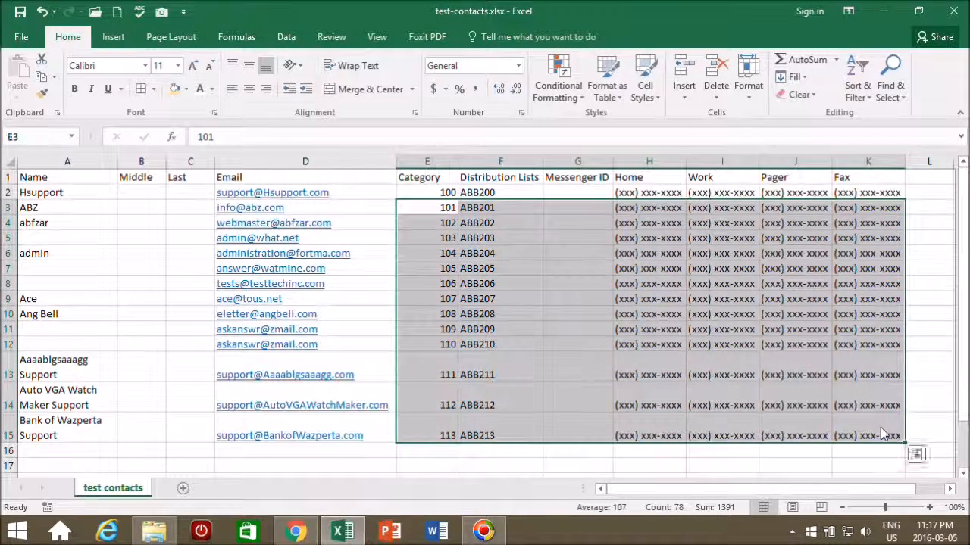
pyautogui.click(712, 72)
# Give cells E2:K2 a dark blue fill and a light gray font color.
pyautogui.click(410, 194)
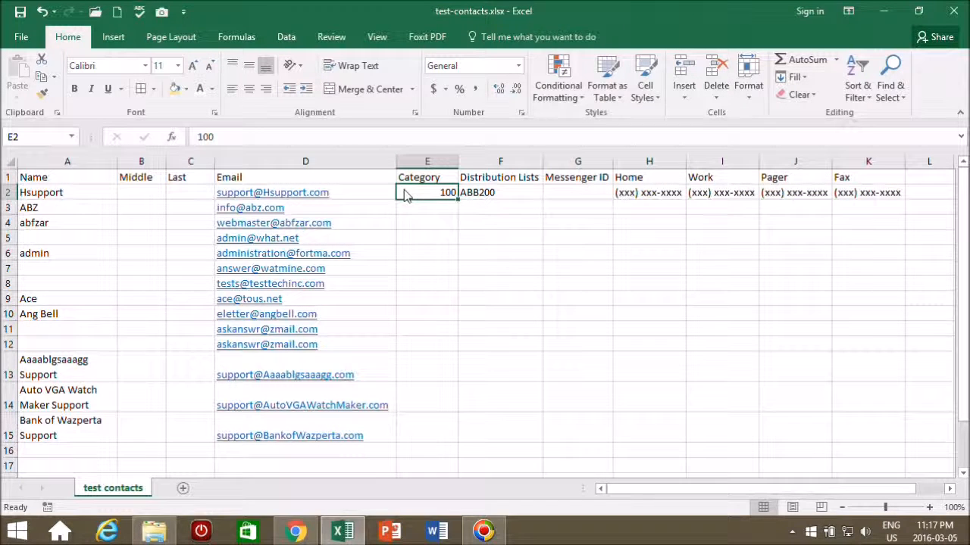
pyautogui.moveTo(426, 197); pyautogui.dragTo(856, 198)
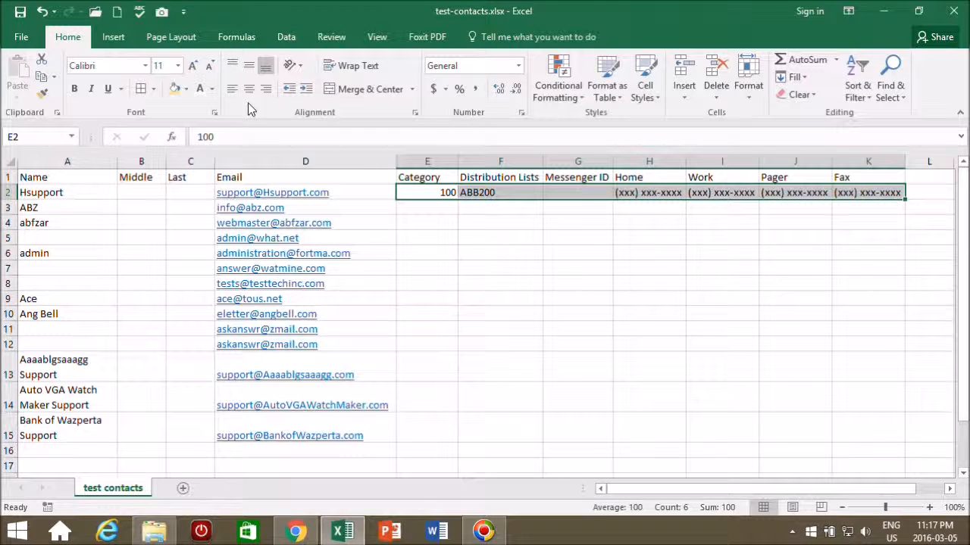
pyautogui.click(187, 91)
pyautogui.click(277, 180)
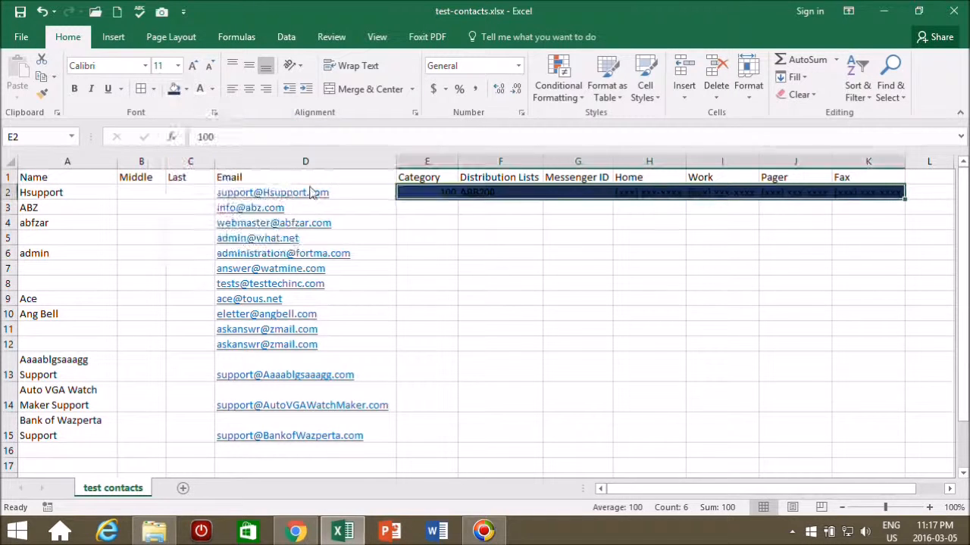
pyautogui.click(212, 91)
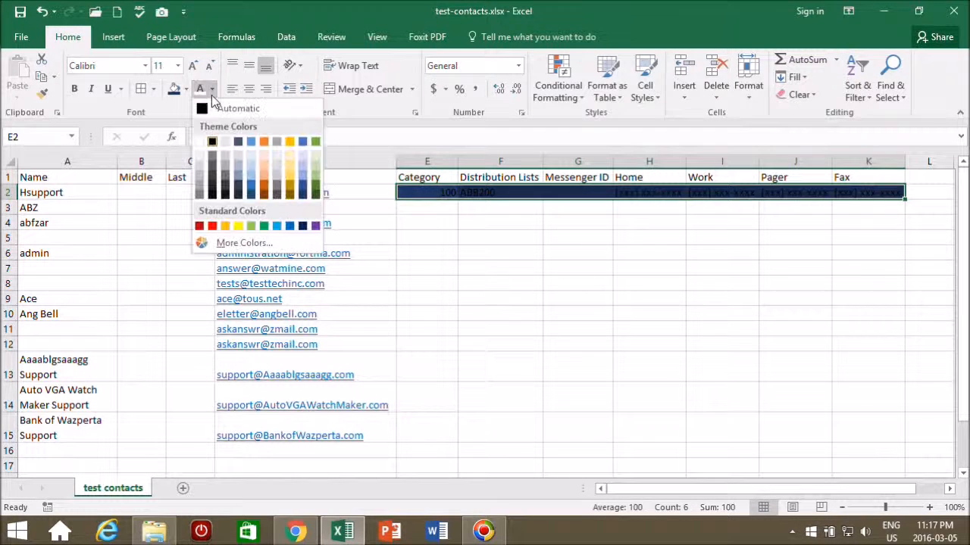
pyautogui.click(225, 141)
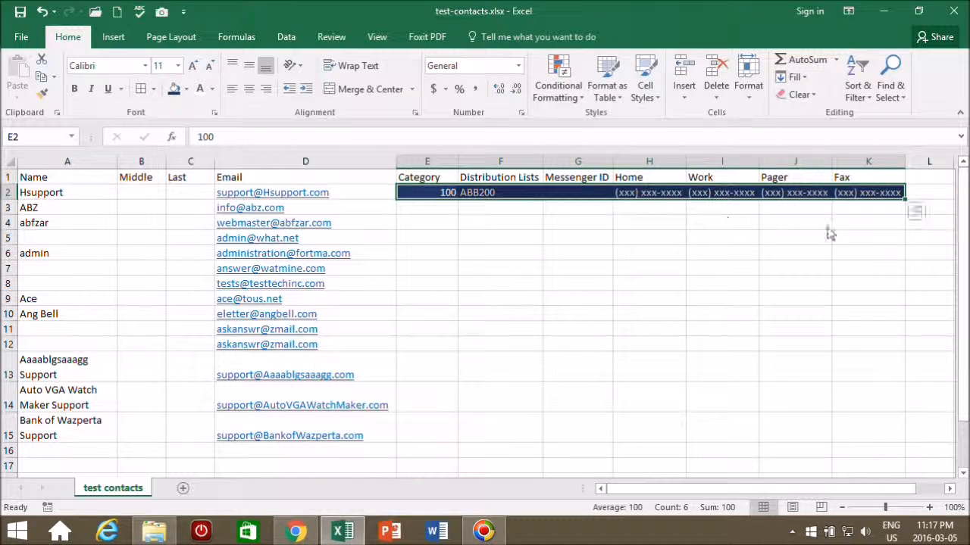
# Fill the colored cells E2:K2 down through row 15 and switch the fill to Fill Formatting Only.
pyautogui.moveTo(905, 200); pyautogui.dragTo(914, 451)
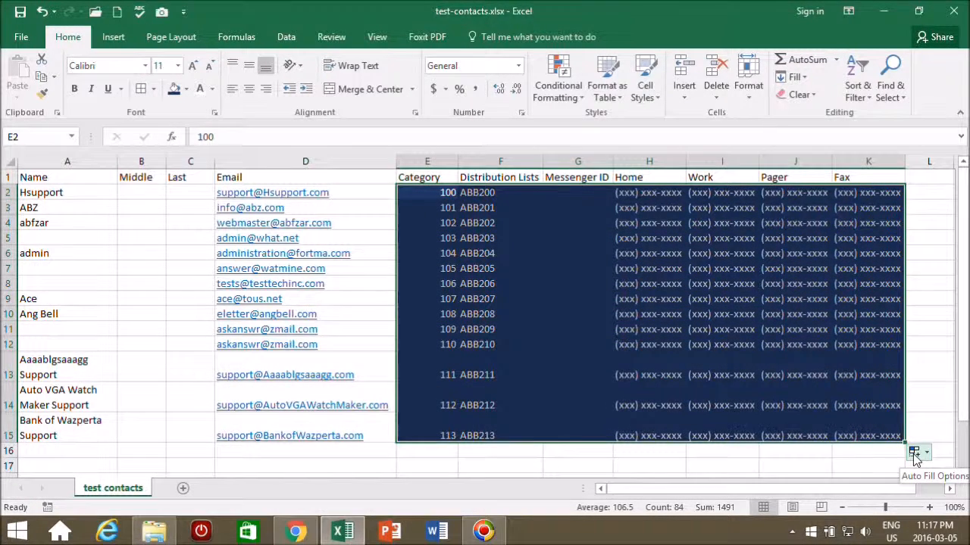
pyautogui.click(915, 454)
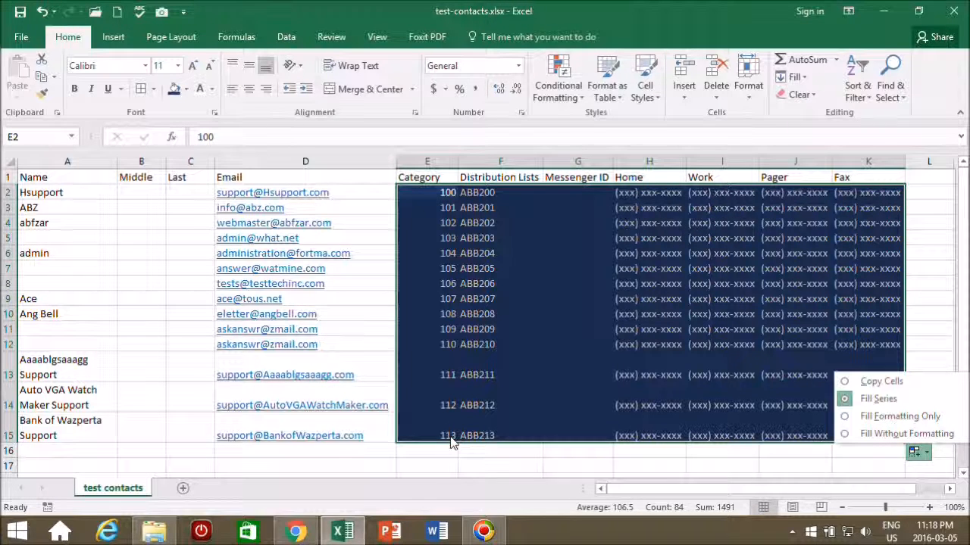
pyautogui.click(847, 420)
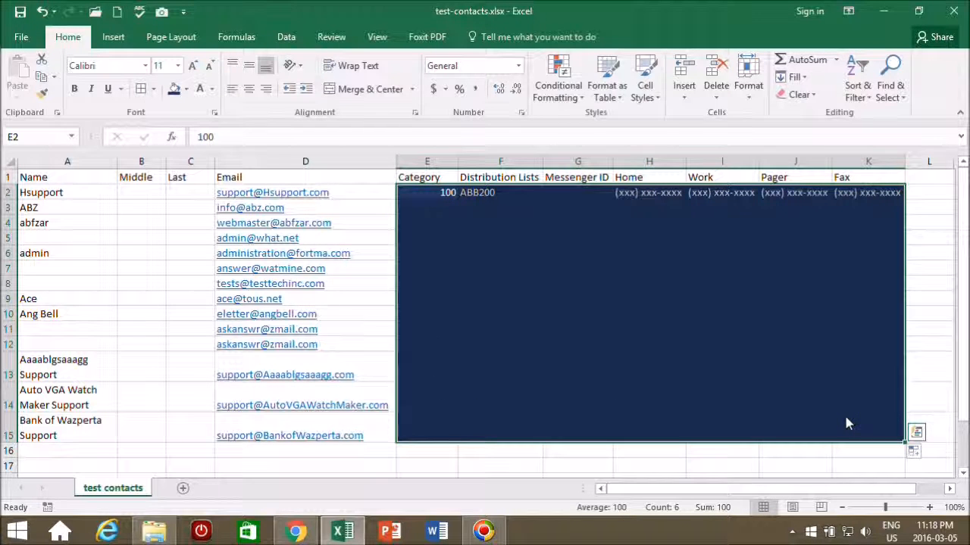
# Switch the fill of E2:K15 to Fill Without Formatting, and return it to Fill Series.
pyautogui.click(914, 453)
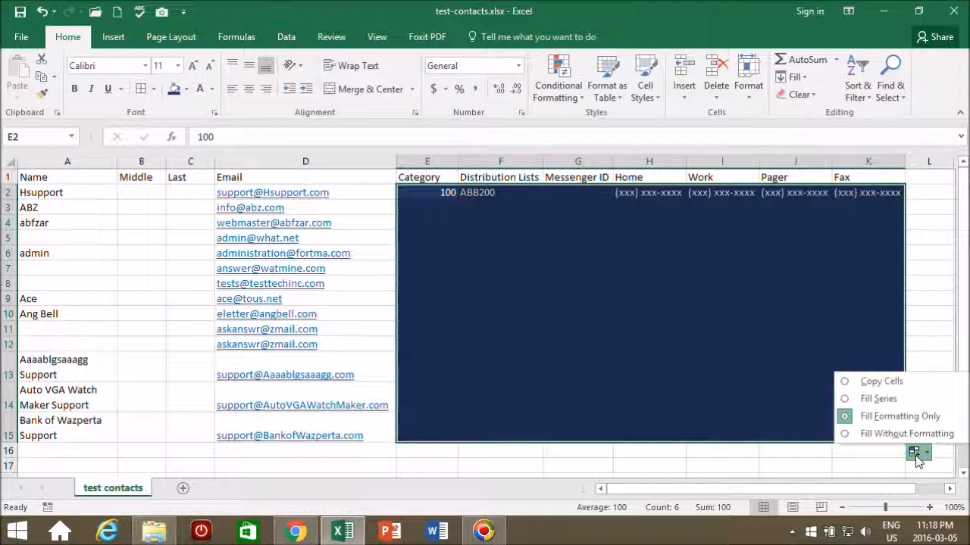
pyautogui.click(869, 433)
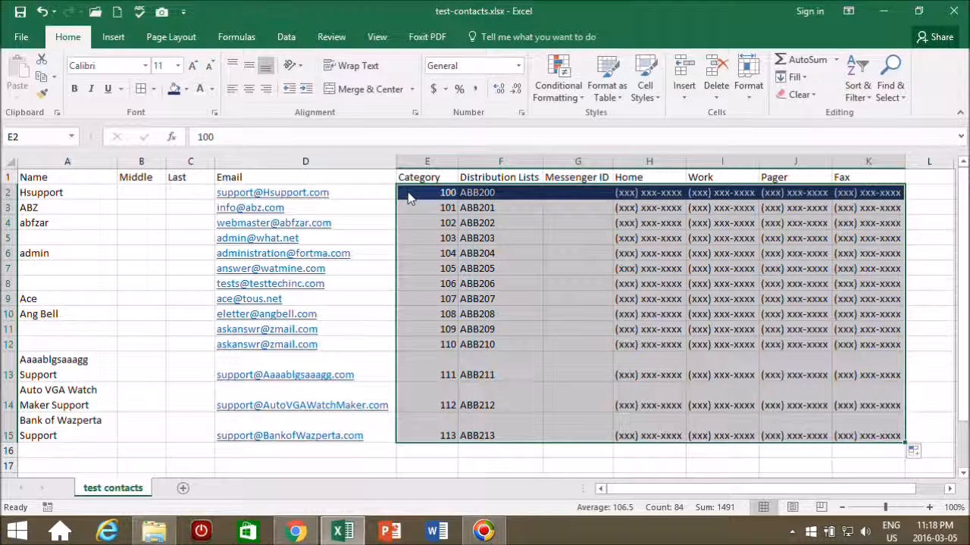
pyautogui.click(914, 452)
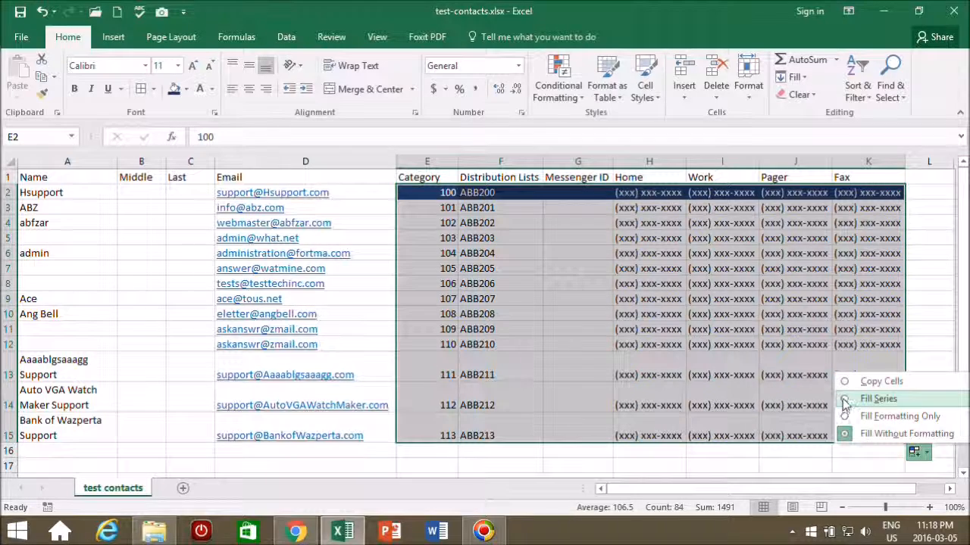
pyautogui.click(845, 404)
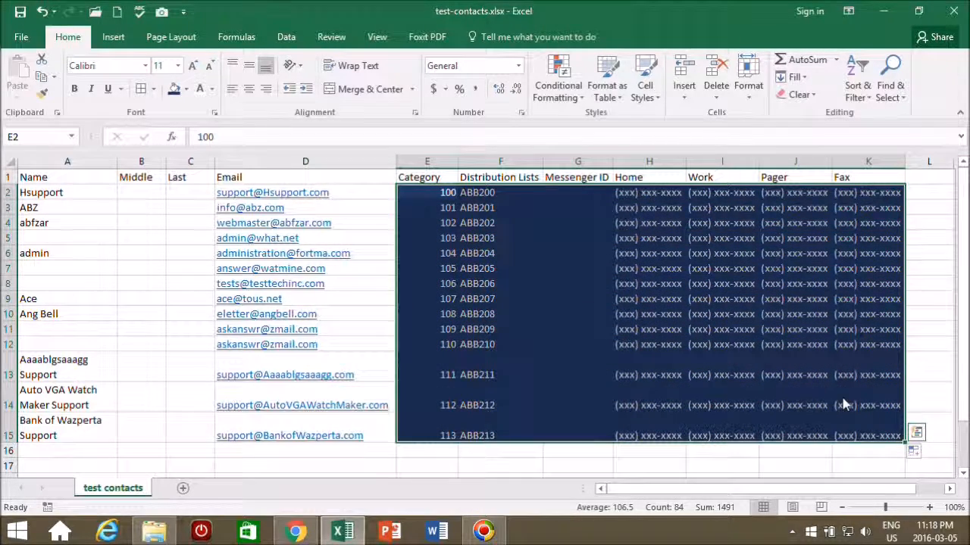
pyautogui.click(863, 453)
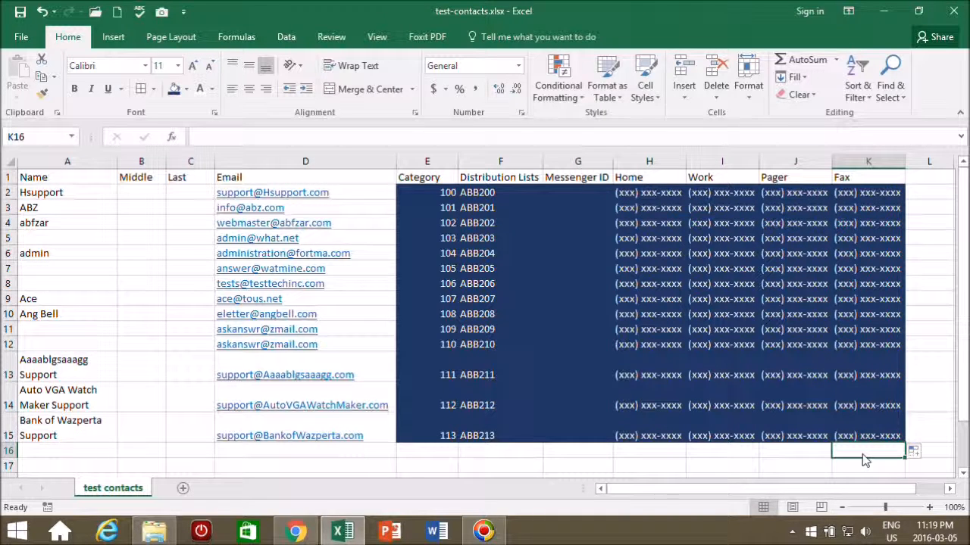
# Undo the colored fill, the row 2 coloring and the deletion of E3:K15.
pyautogui.hotkey('ctrl', 'z')
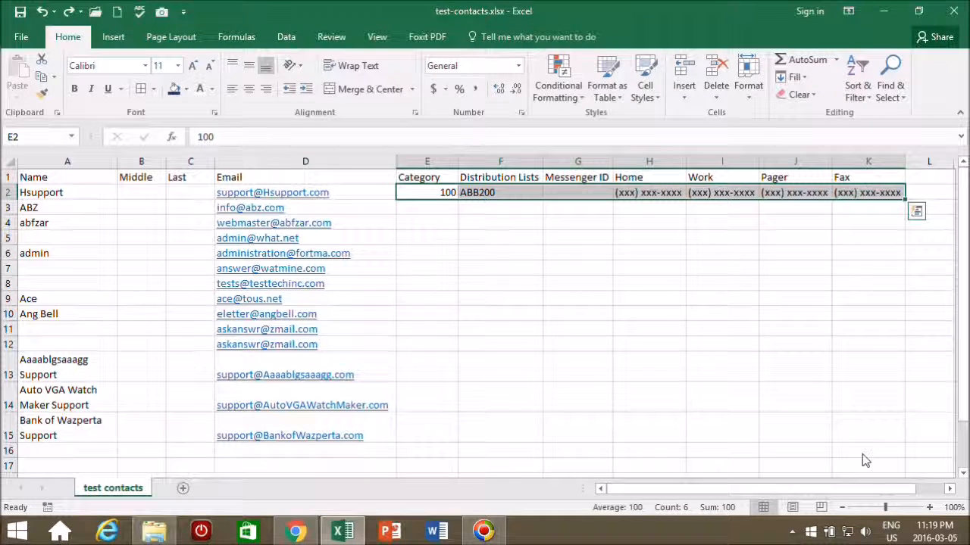
pyautogui.hotkey('ctrl', 'y')
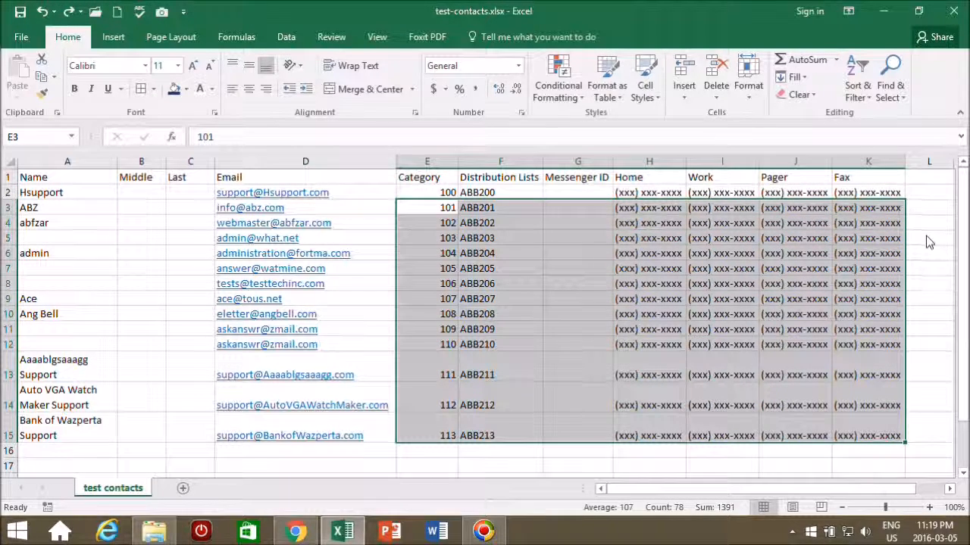
pyautogui.click(42, 13)
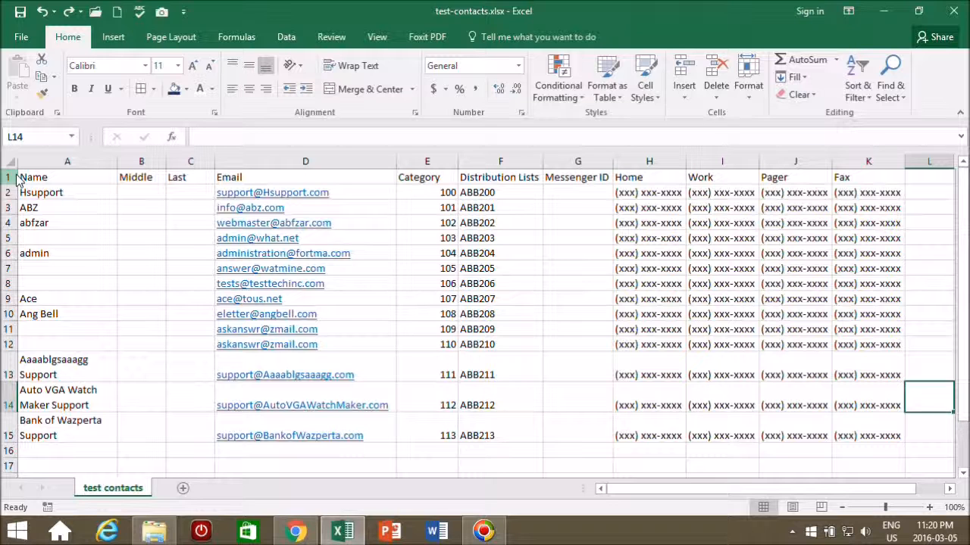
# Insert an empty row above the column headers and enter the title "Test Contacts" in A1.
pyautogui.click(9, 177)
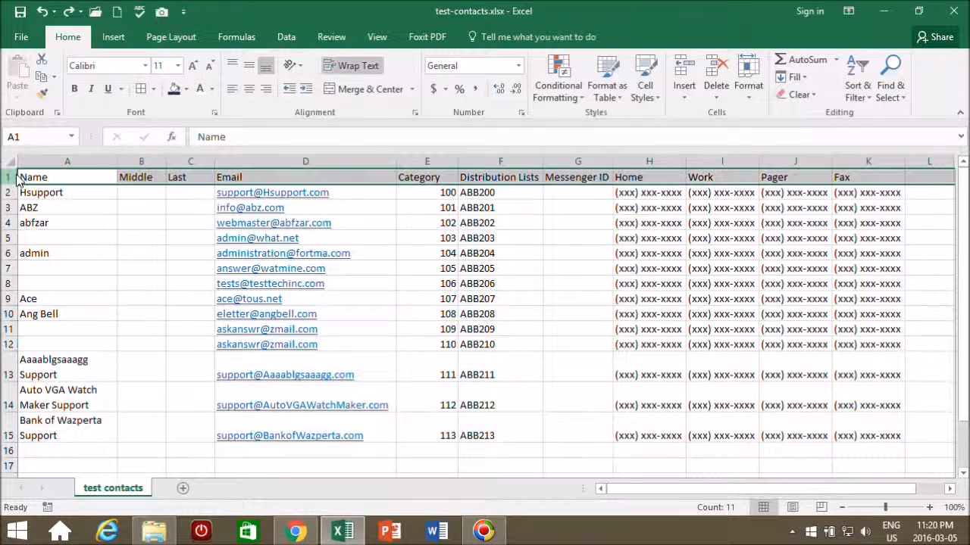
pyautogui.click(692, 71)
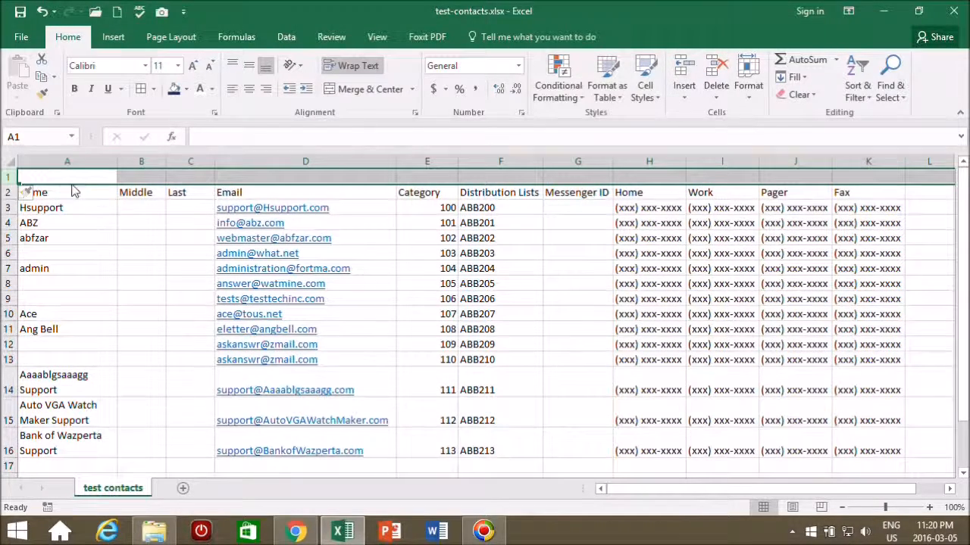
pyautogui.click(68, 182)
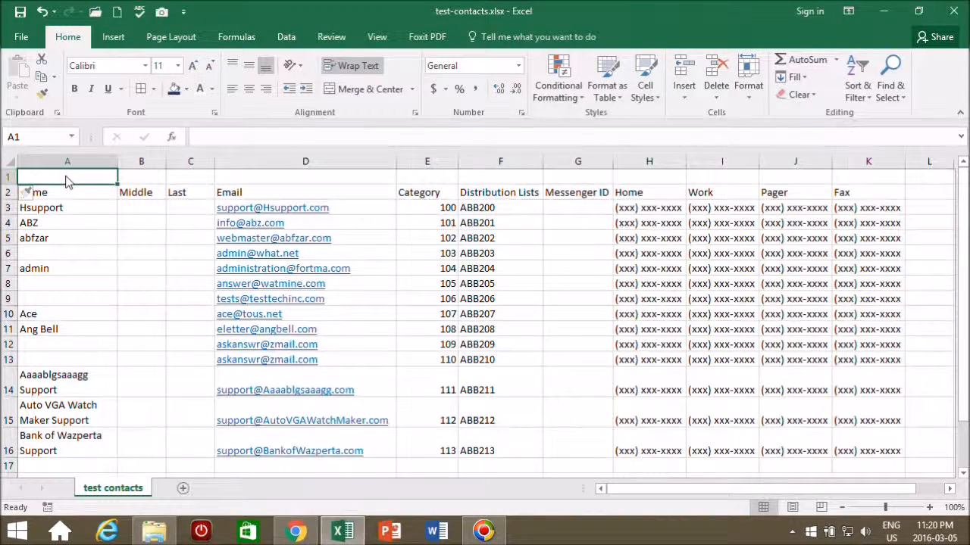
pyautogui.doubleClick(68, 182)
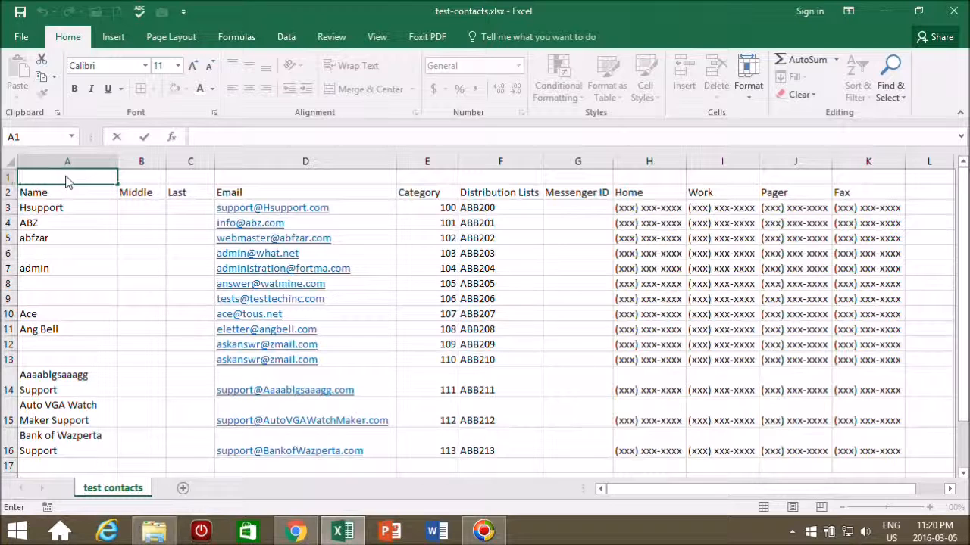
pyautogui.click(220, 138)
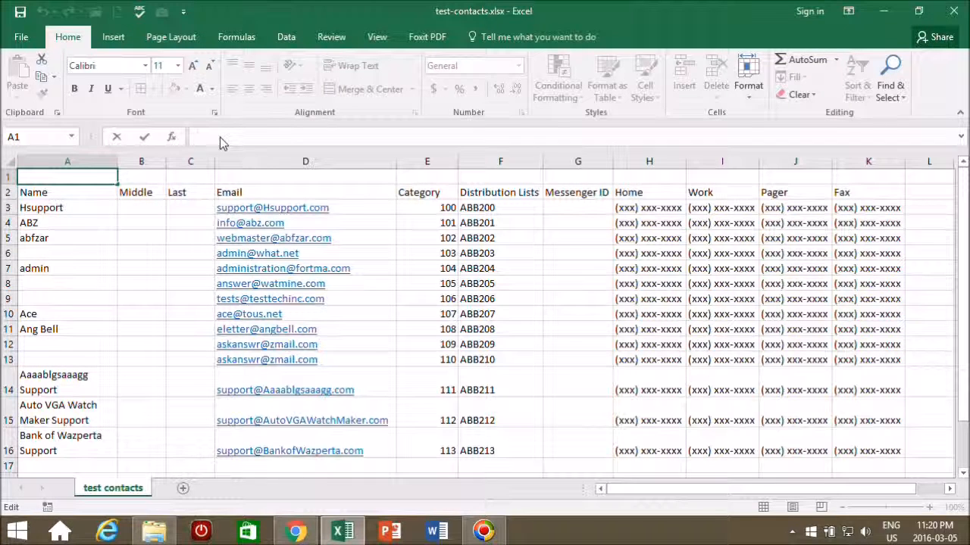
pyautogui.write('Test Conta')
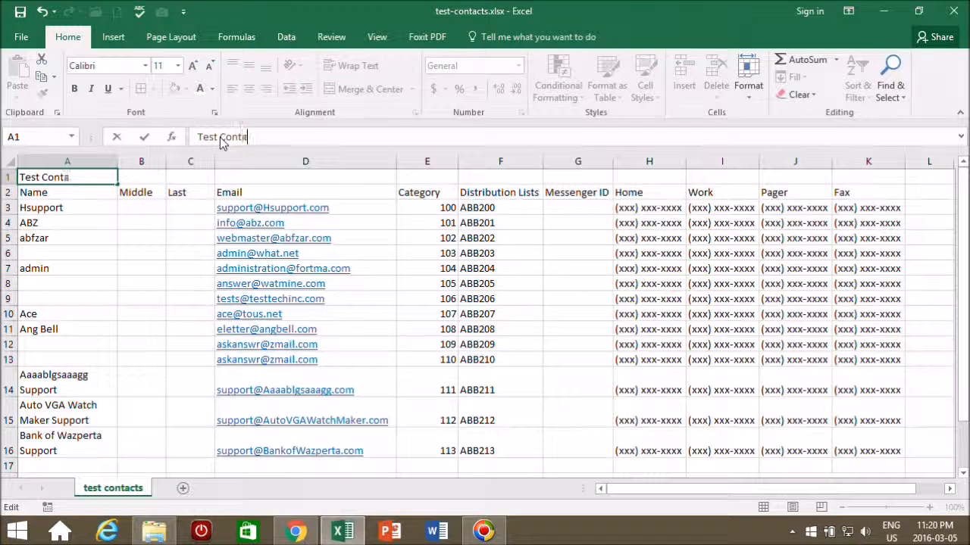
pyautogui.write('cts')
pyautogui.click(250, 178)
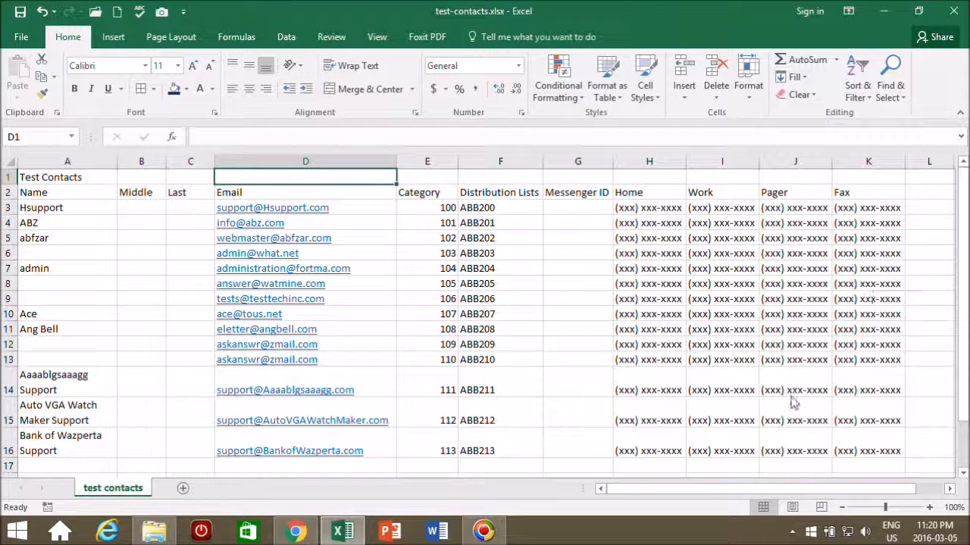
# Merge and center the title across A1:K1.
pyautogui.click(23, 180)
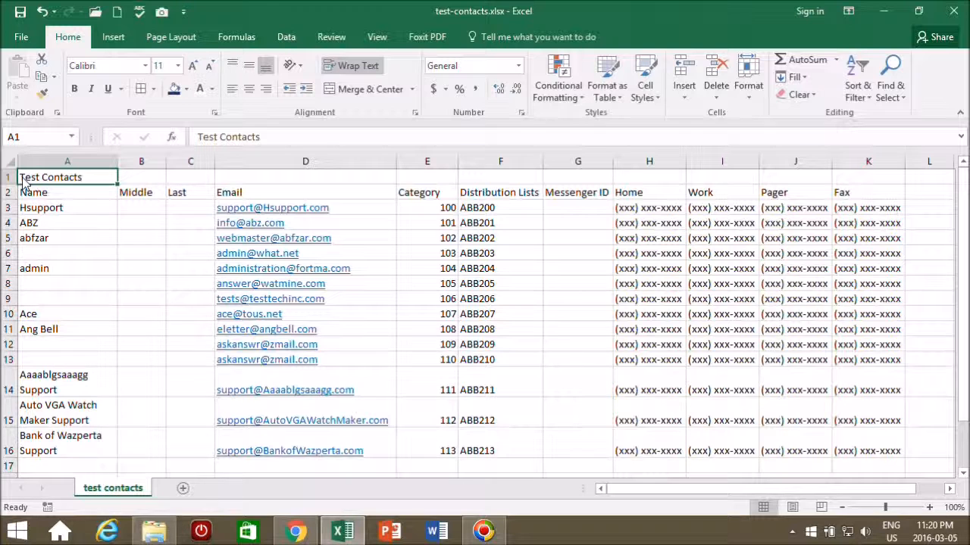
pyautogui.moveTo(23, 181); pyautogui.dragTo(864, 189)
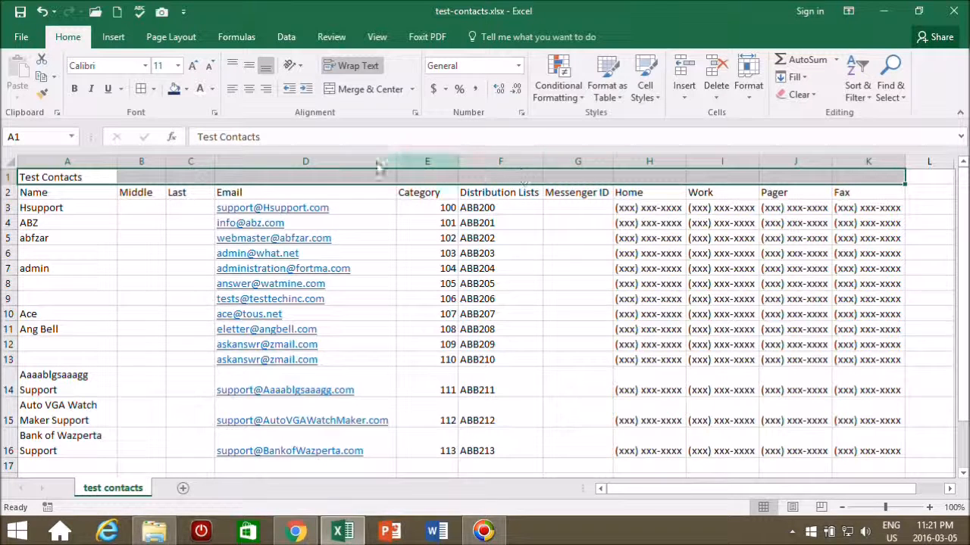
pyautogui.click(355, 91)
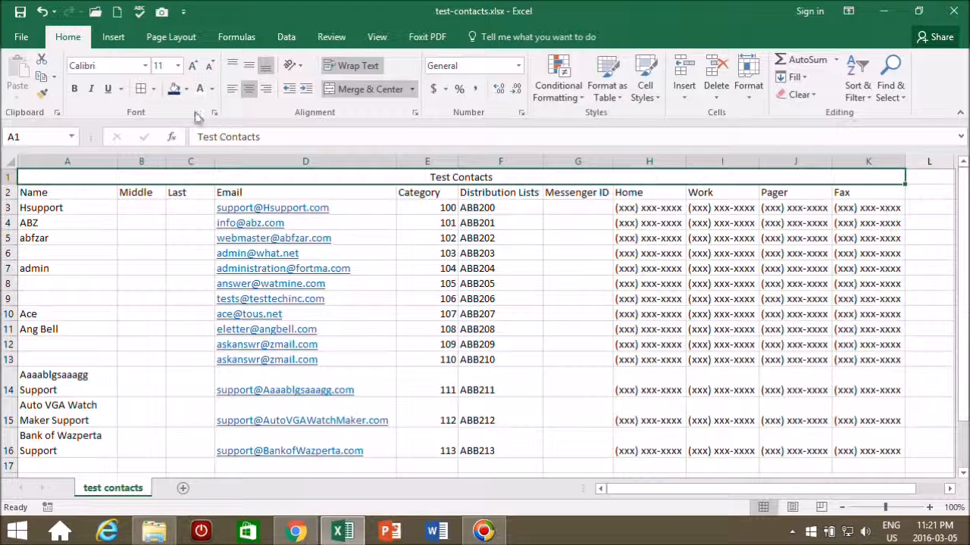
# Set the "Test Contacts" title to font size 28 with a dark blue font color.
pyautogui.click(179, 67)
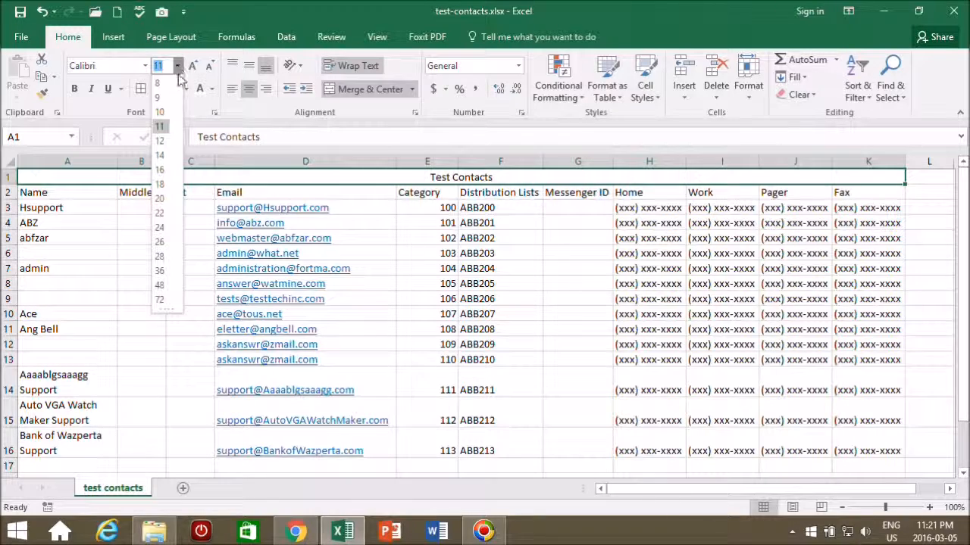
pyautogui.click(159, 258)
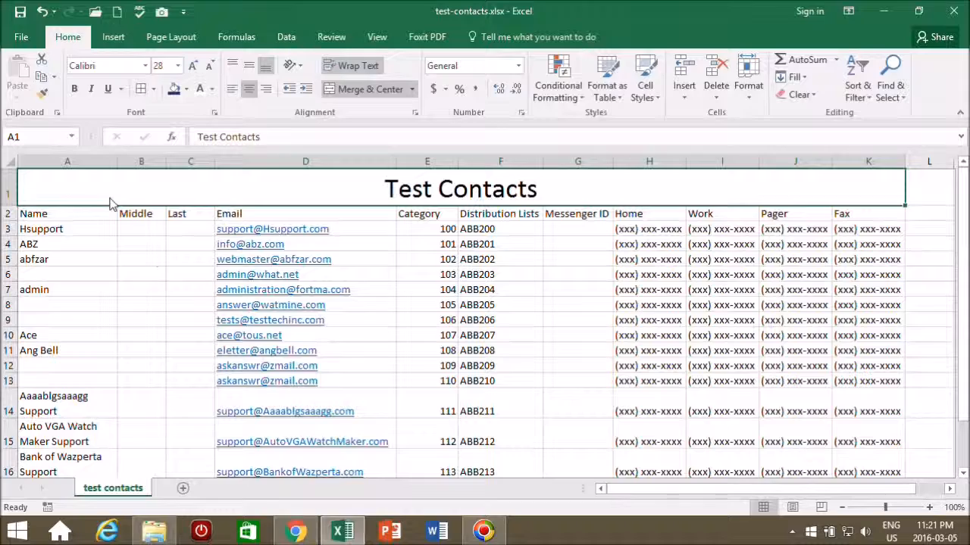
pyautogui.click(214, 89)
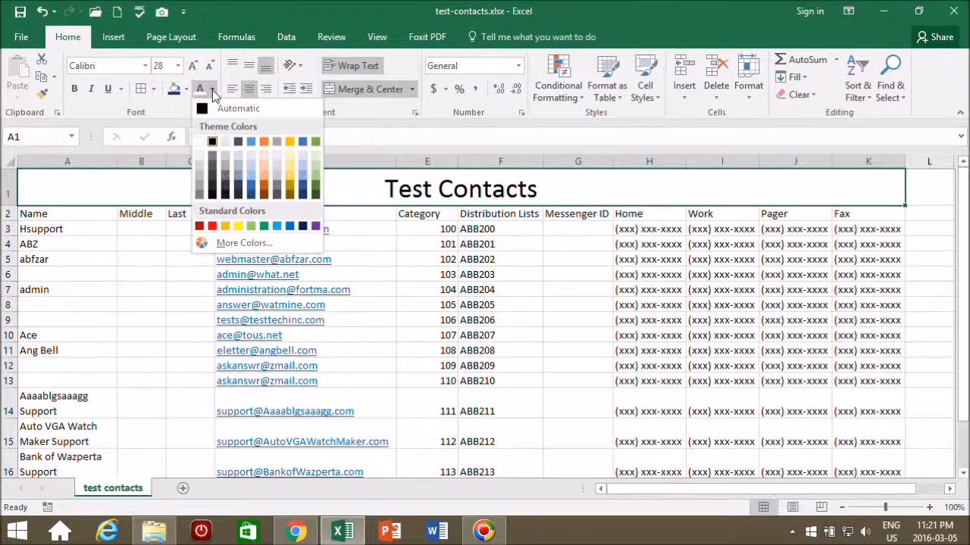
pyautogui.click(305, 199)
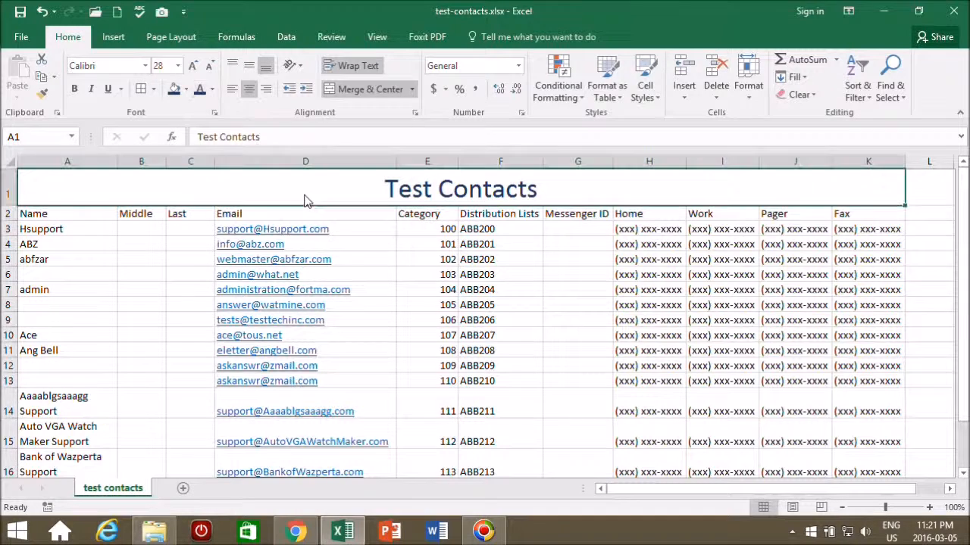
# Give the merged "Test Contacts" title row an orange fill and make its text bold.
pyautogui.click(186, 89)
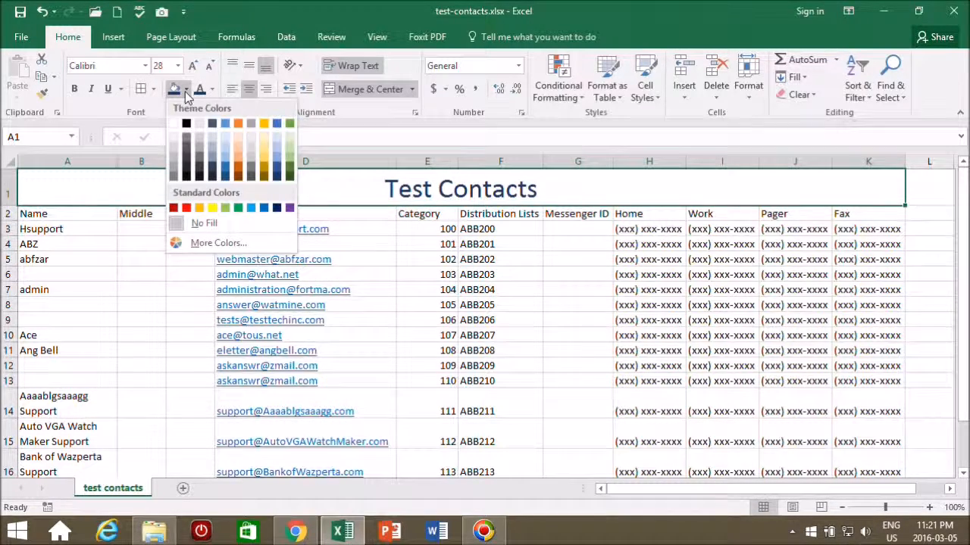
pyautogui.click(237, 123)
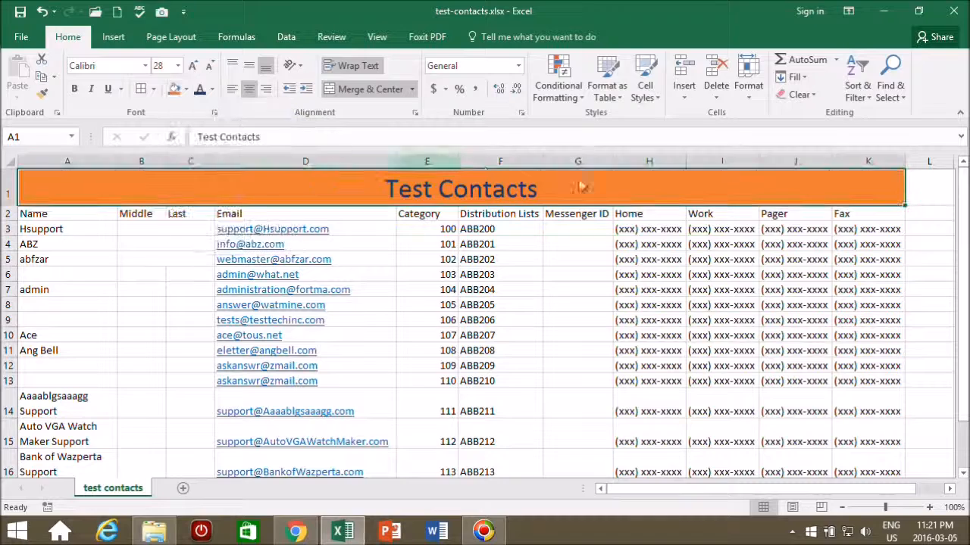
pyautogui.click(75, 90)
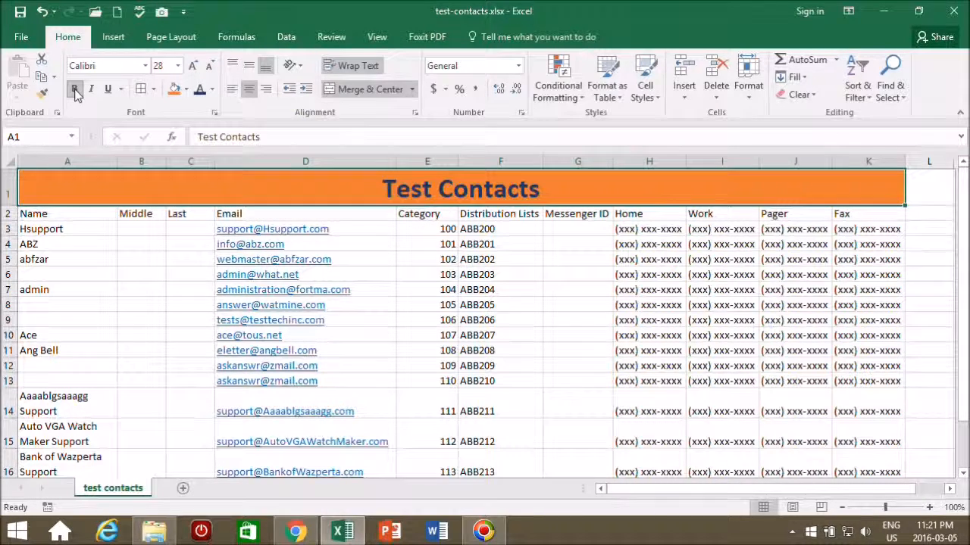
pyautogui.click(929, 229)
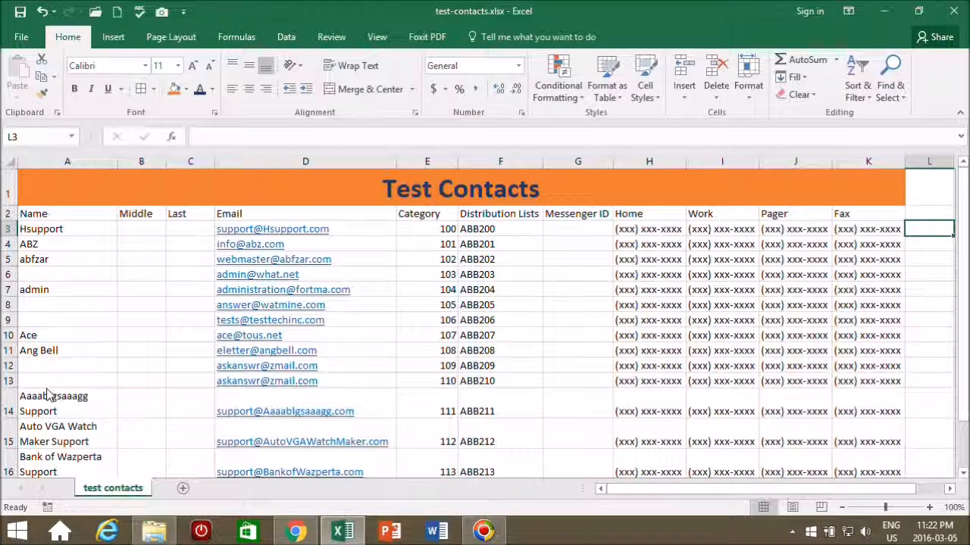
# Delete rows 6, 8, 9, 12 and 13, the contacts that have no name.
pyautogui.click(10, 275)
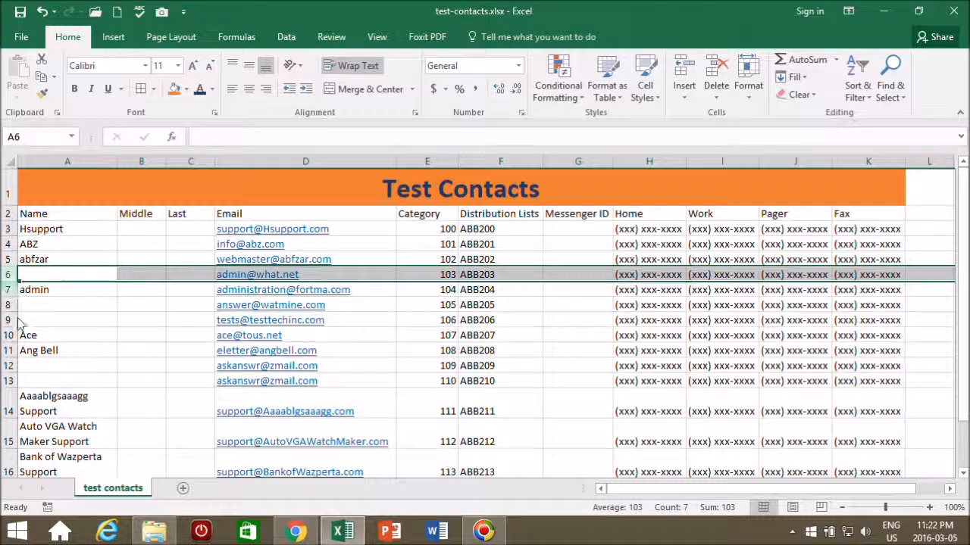
pyautogui.keyDown('ctrl'); pyautogui.click(9, 304); pyautogui.keyUp('ctrl')
pyautogui.keyDown('ctrl'); pyautogui.click(9, 319); pyautogui.keyUp('ctrl')
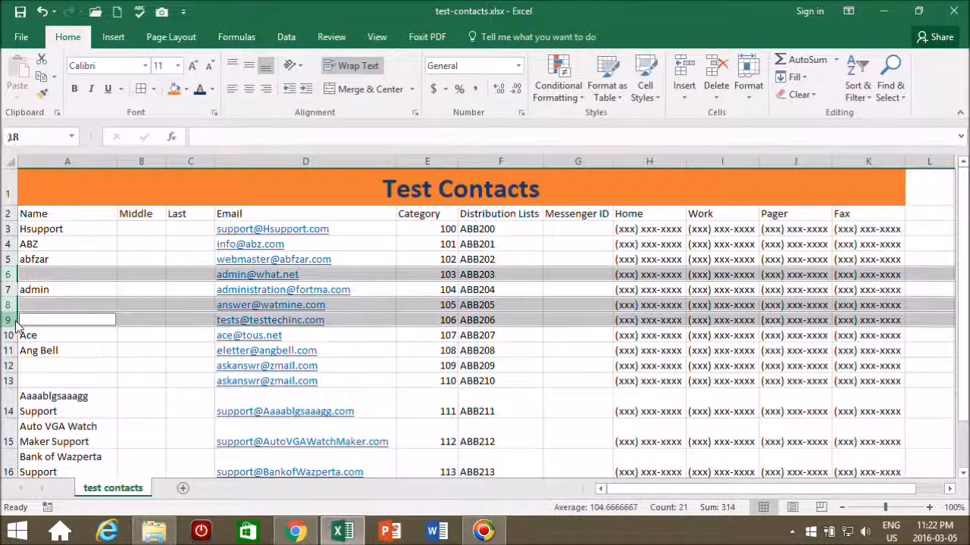
pyautogui.keyDown('ctrl'); pyautogui.click(9, 365); pyautogui.keyUp('ctrl')
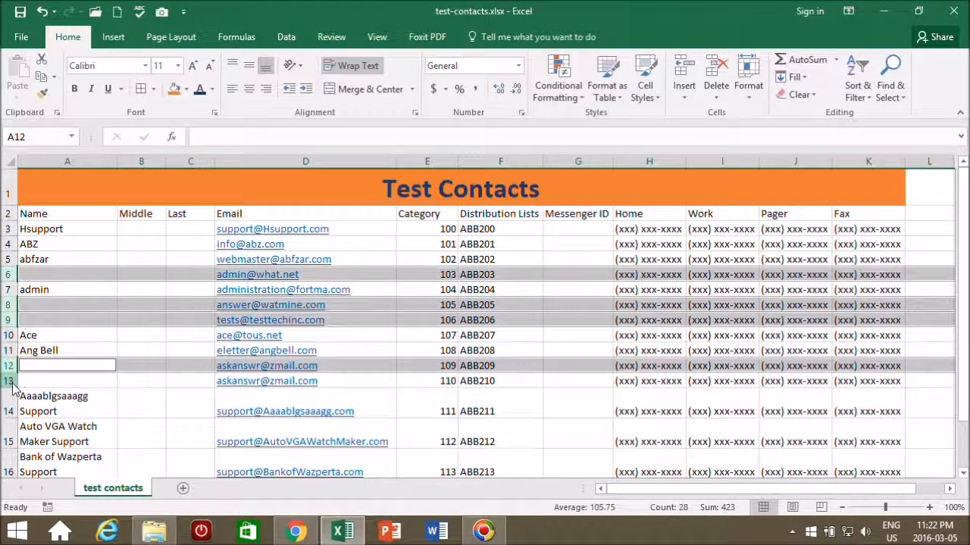
pyautogui.keyDown('ctrl'); pyautogui.click(10, 381); pyautogui.keyUp('ctrl')
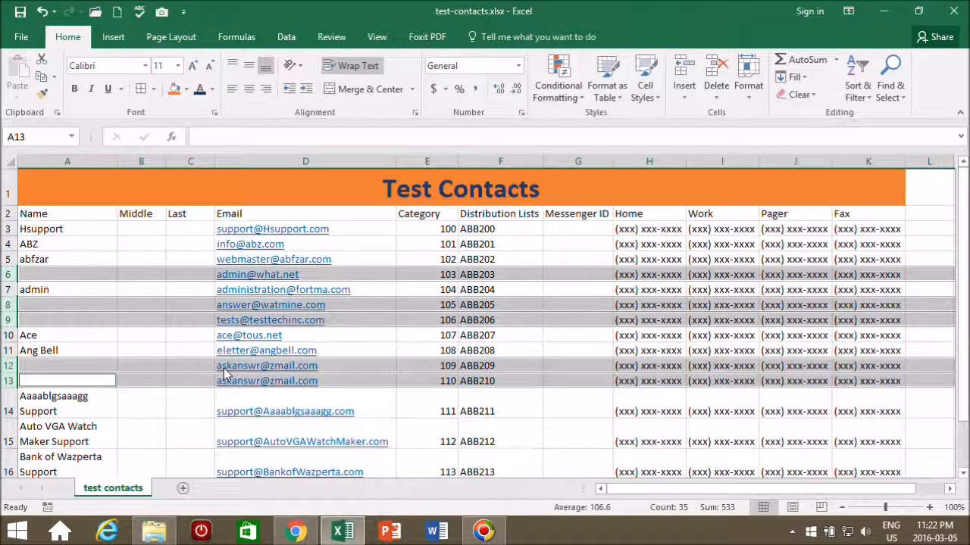
pyautogui.click(718, 70)
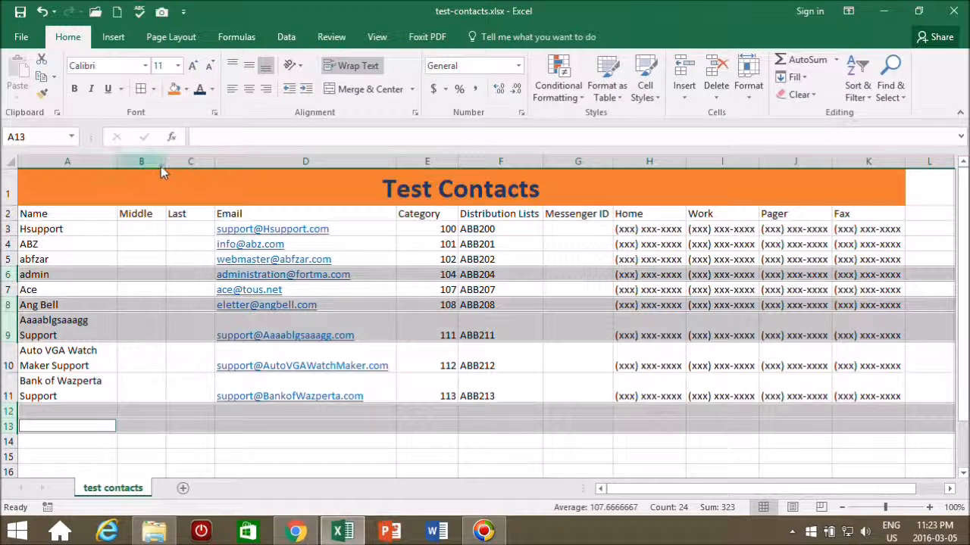
# Delete the empty Middle and Last columns, B and C.
pyautogui.click(147, 163)
pyautogui.moveTo(148, 163); pyautogui.dragTo(190, 164)
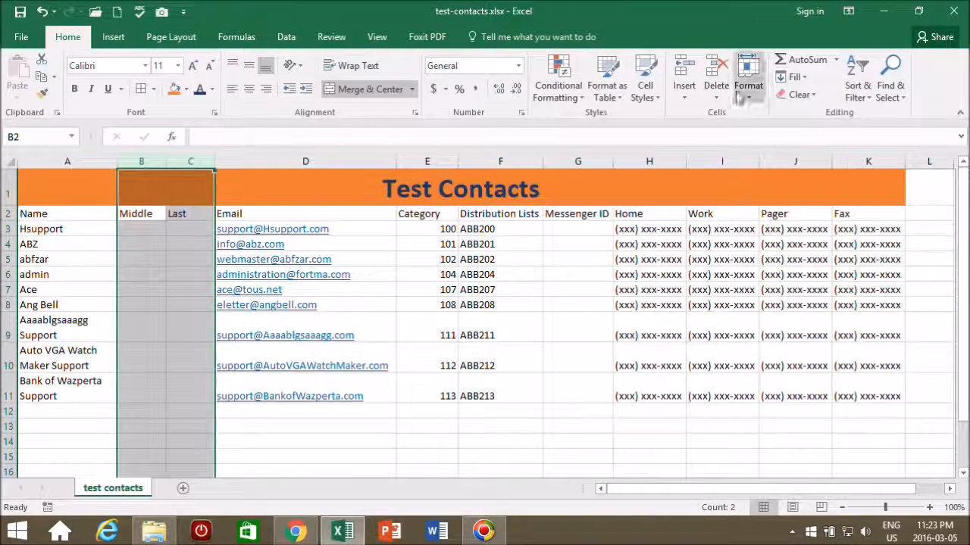
pyautogui.click(712, 73)
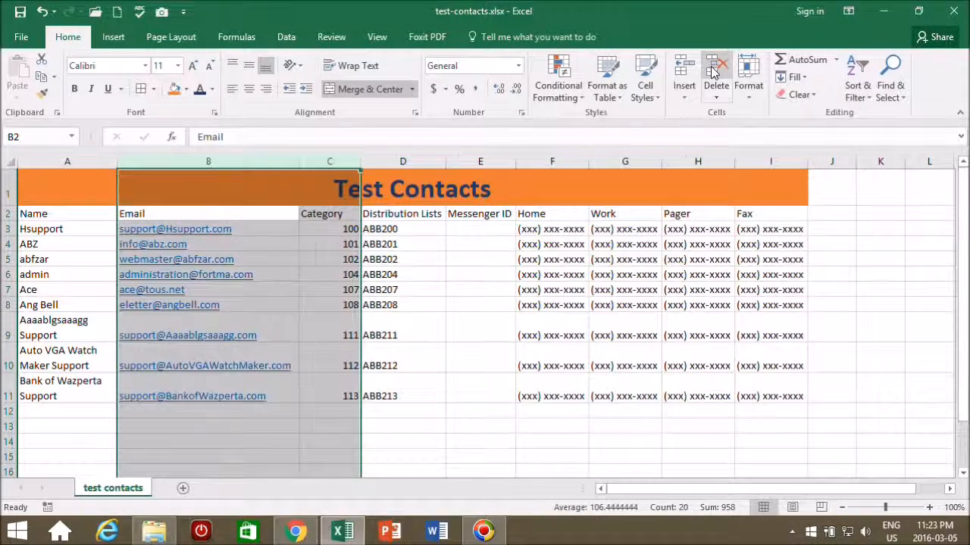
pyautogui.click(886, 244)
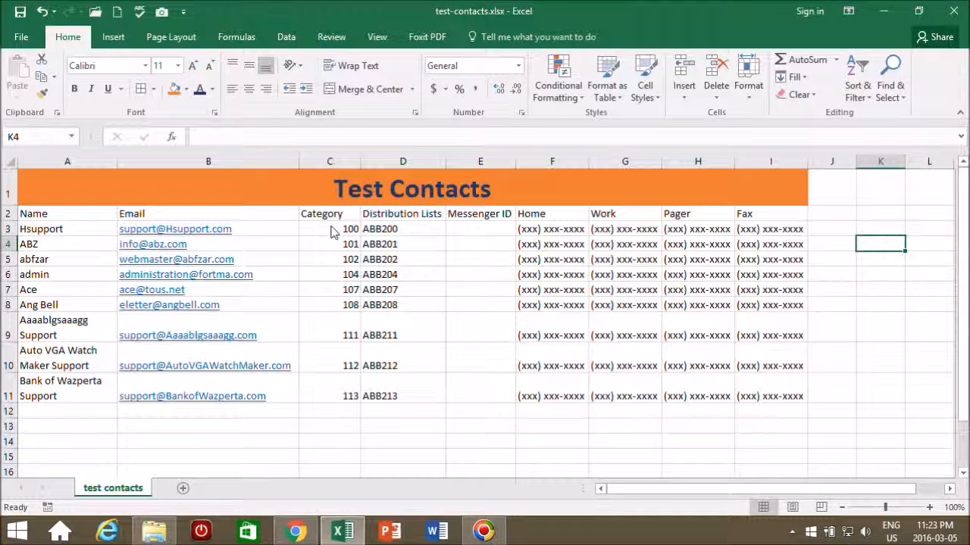
# Format the Category values in C3:C11 as Currency.
pyautogui.moveTo(306, 230); pyautogui.dragTo(361, 400)
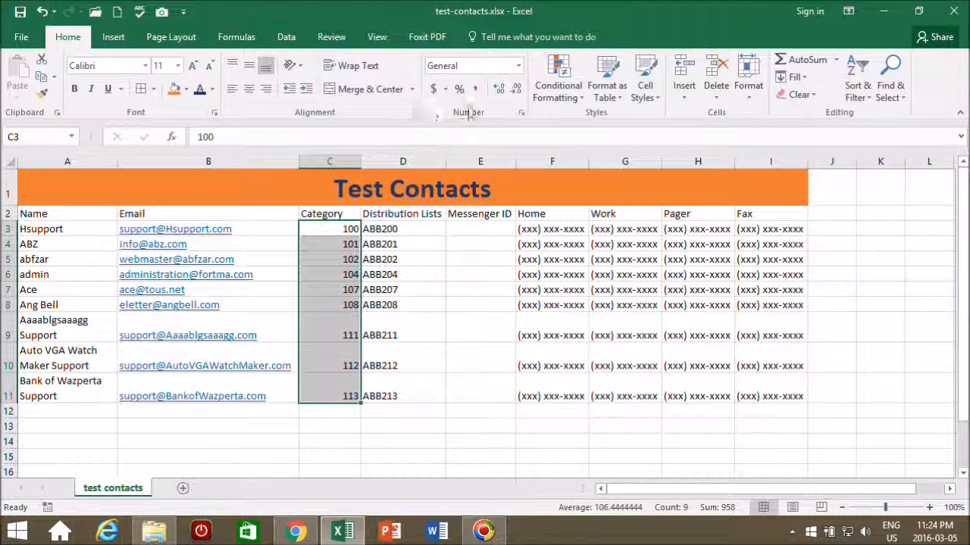
pyautogui.click(521, 69)
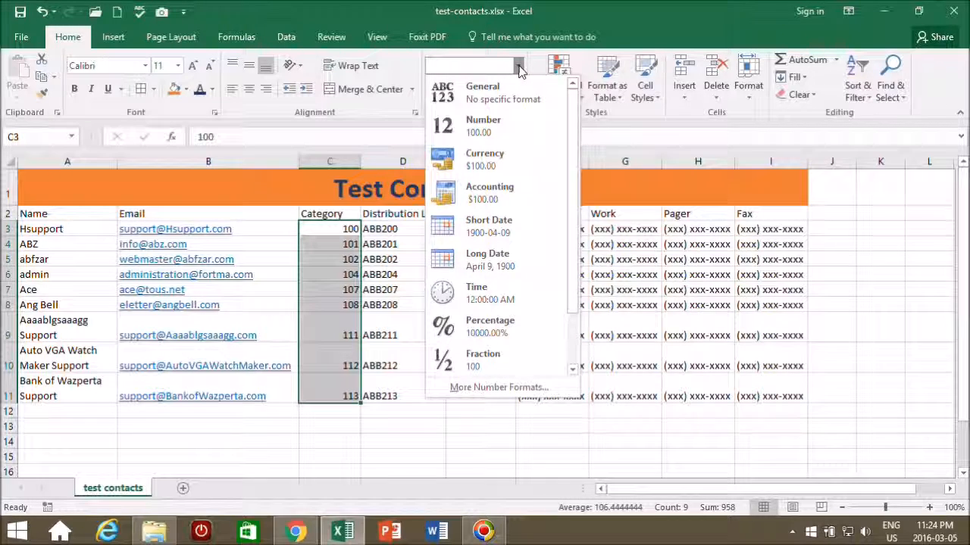
pyautogui.click(485, 155)
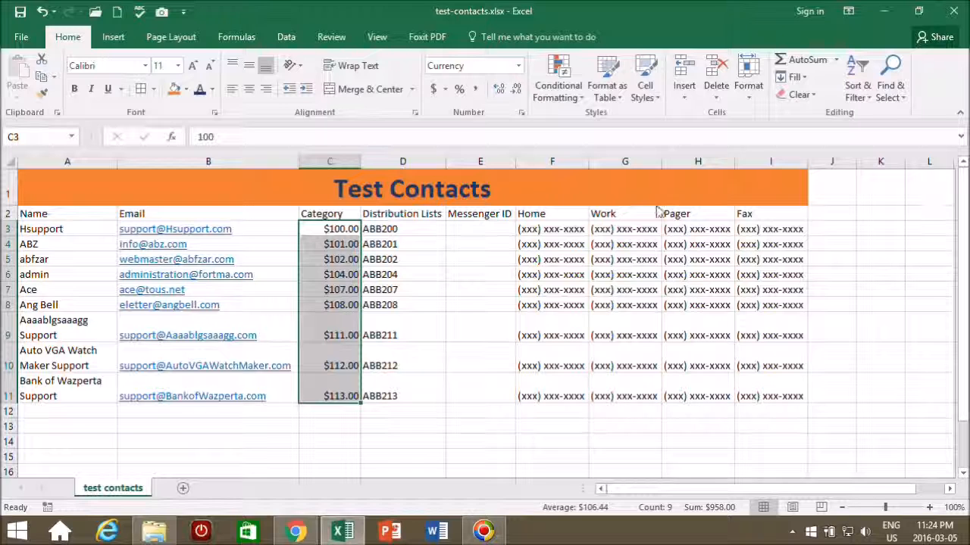
# Fill the header and contact rows A2:I11 with a light gold theme color.
pyautogui.moveTo(23, 215); pyautogui.dragTo(774, 399)
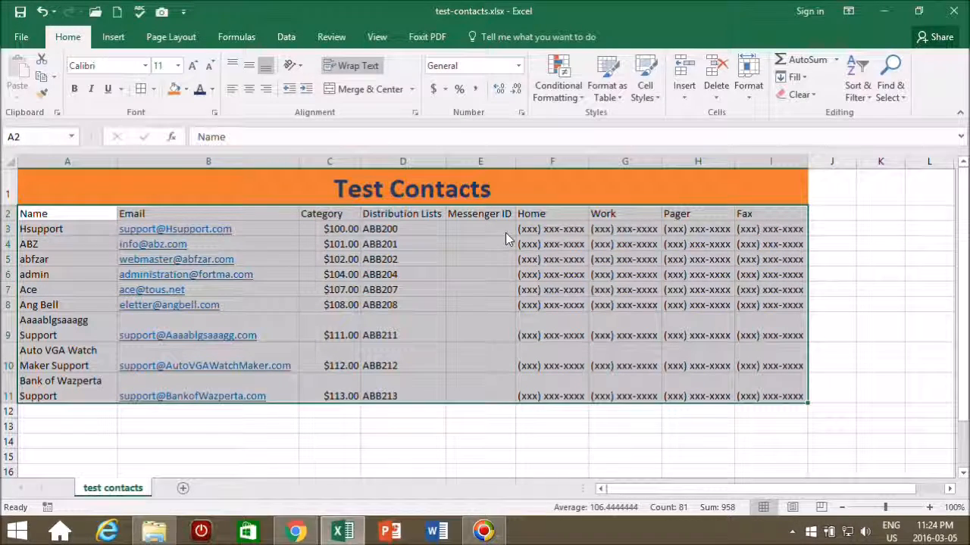
pyautogui.click(186, 89)
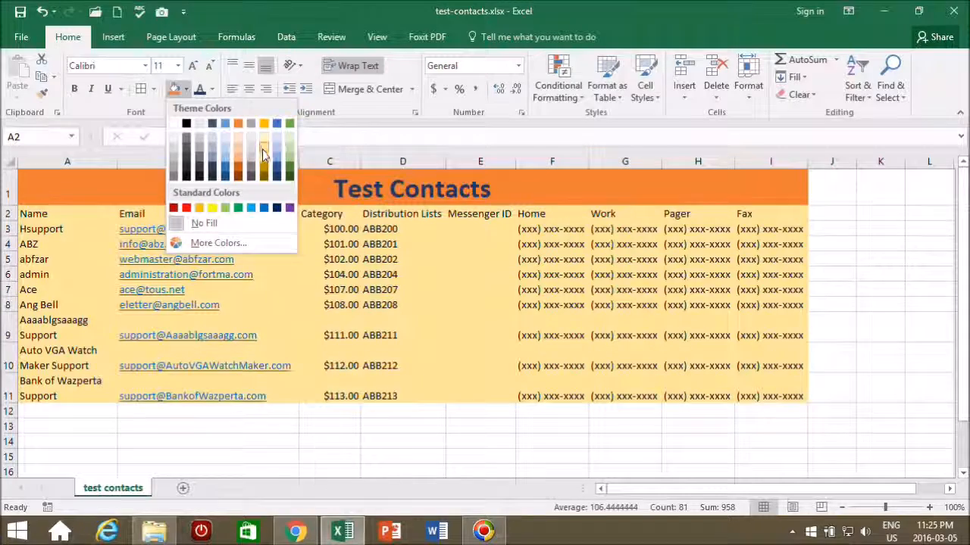
pyautogui.click(262, 150)
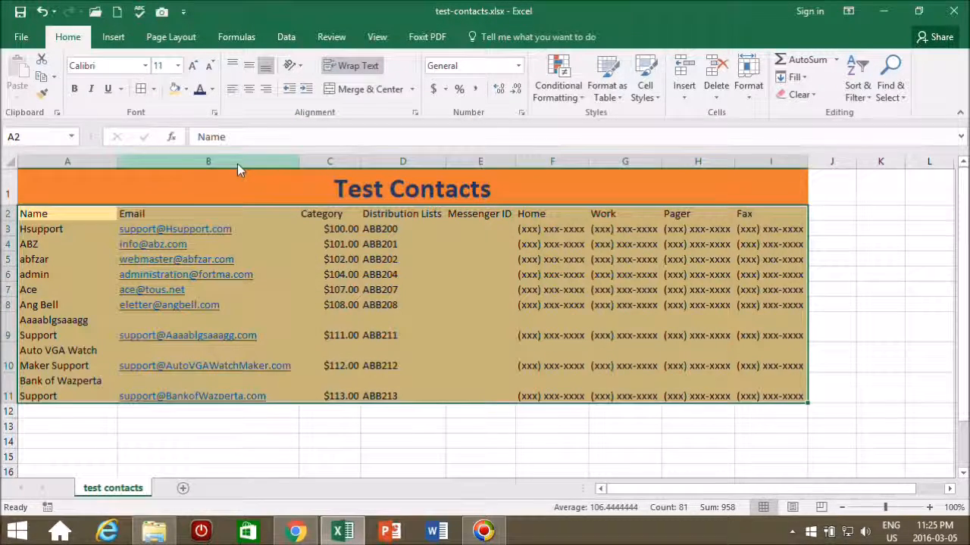
pyautogui.click(872, 276)
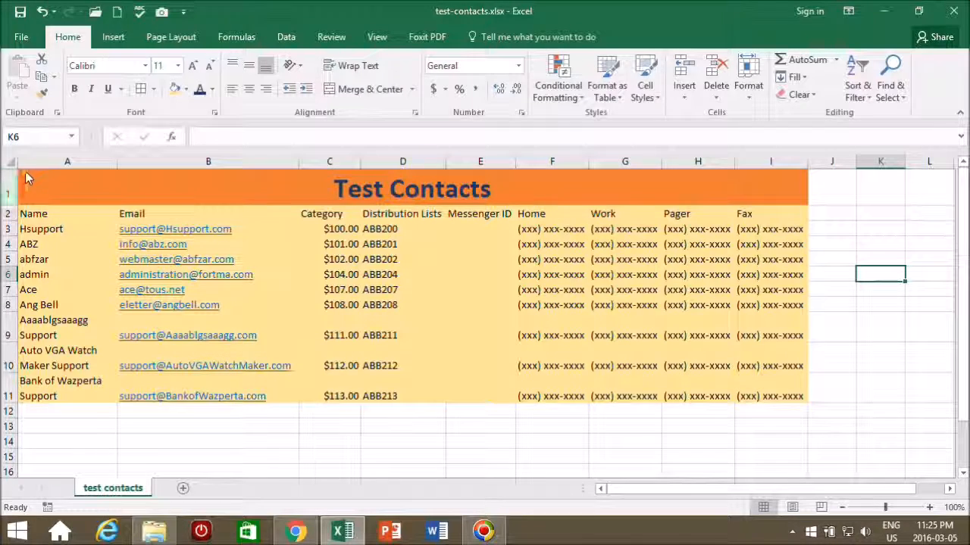
# Apply All Borders to the whole table, A1:I11, including the title row.
pyautogui.moveTo(22, 176); pyautogui.dragTo(671, 390)
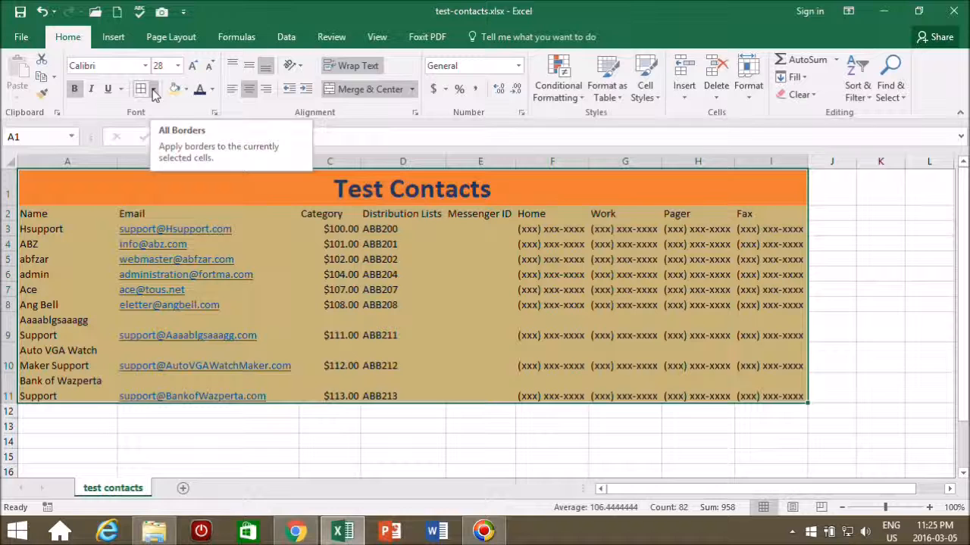
pyautogui.click(154, 90)
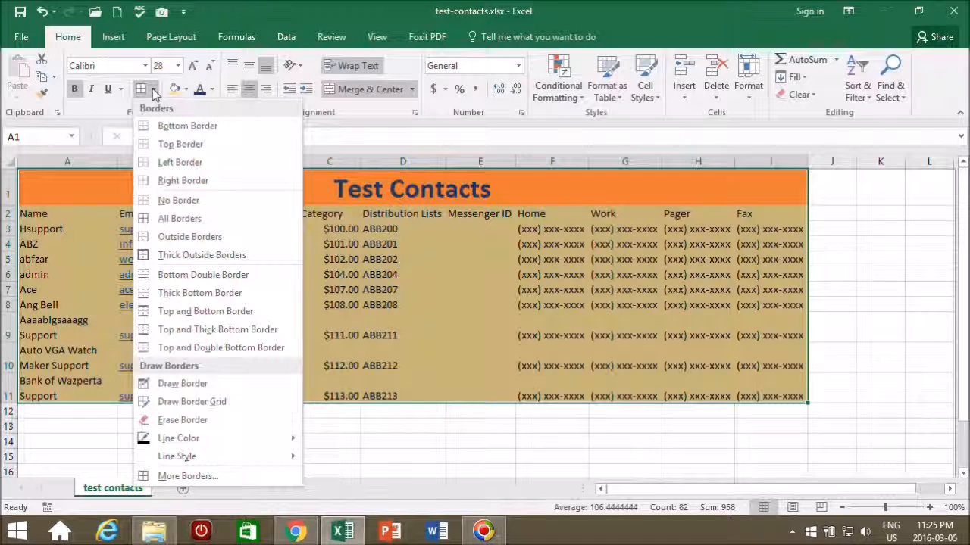
pyautogui.click(169, 218)
pyautogui.click(863, 304)
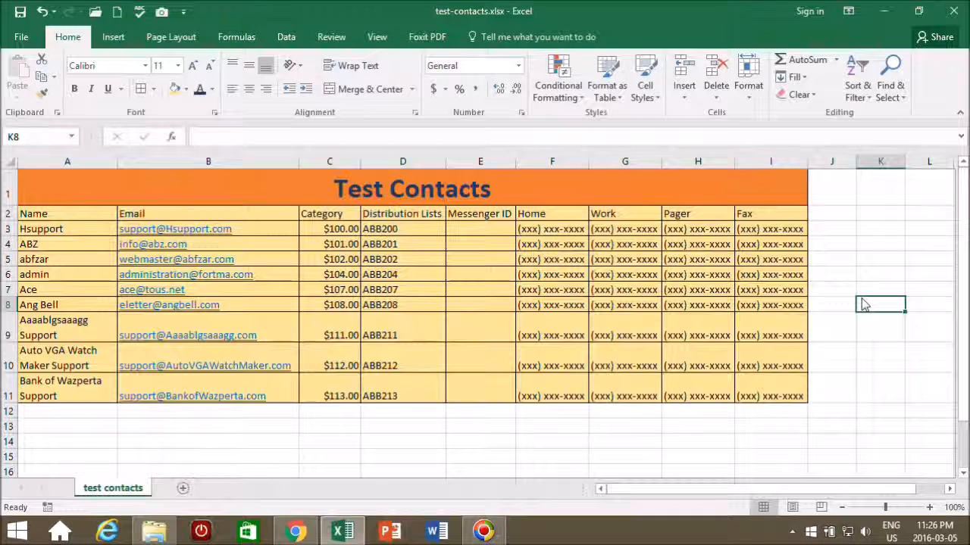